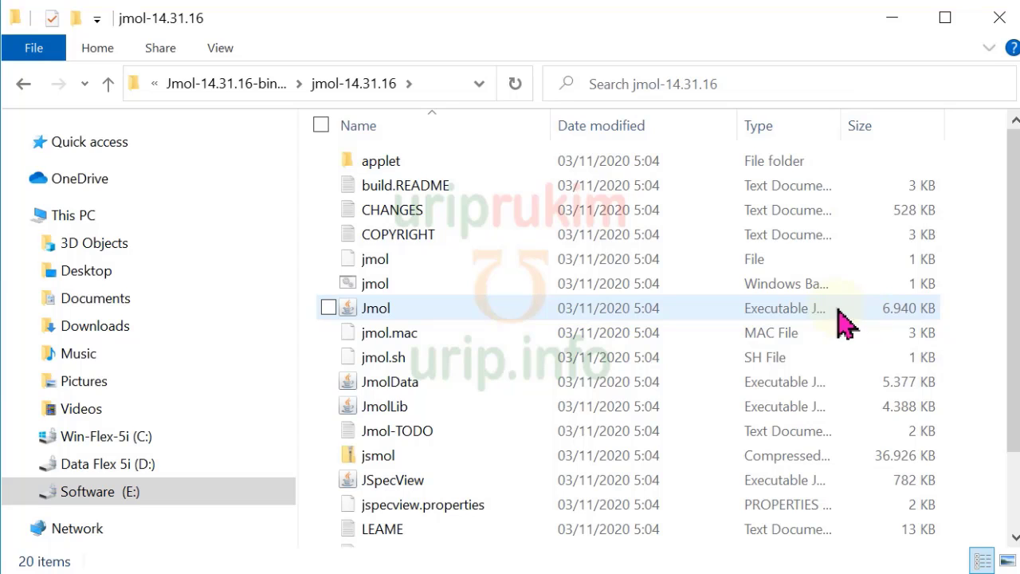
Launch Jmol from the executable Jmol file in the jmol-14.31.16 folder and move its window fully into view.
double_click(381, 317)
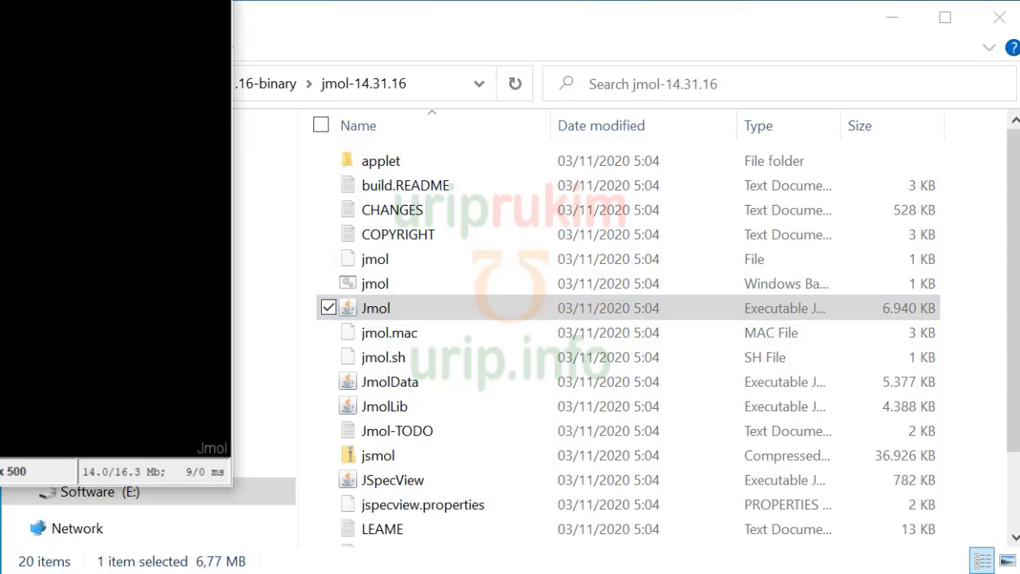
drag(0, 0, 94, 22)
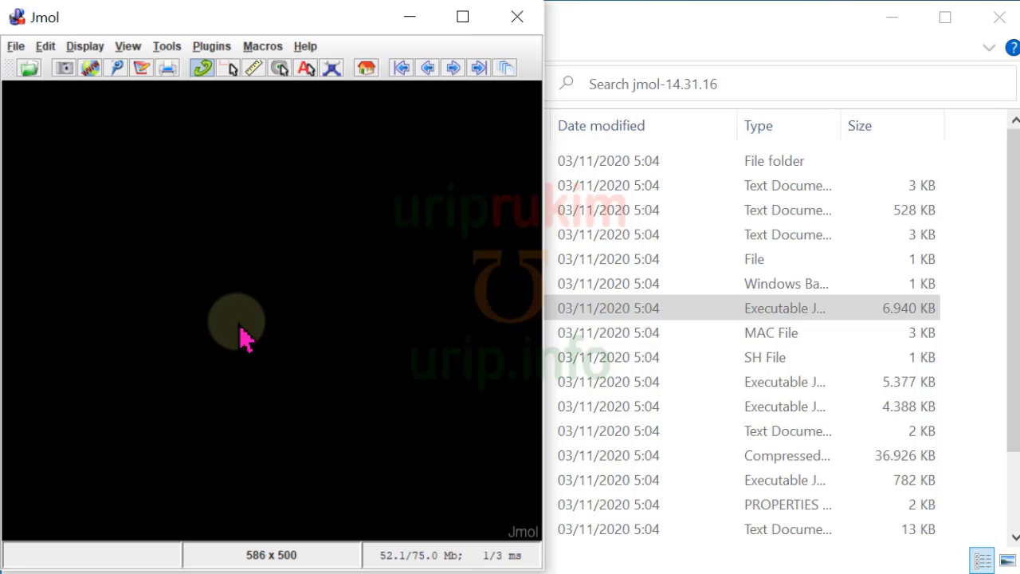
Set the Jmol background color to white and open the model kit with its default methane molecule.
right_click(65, 100)
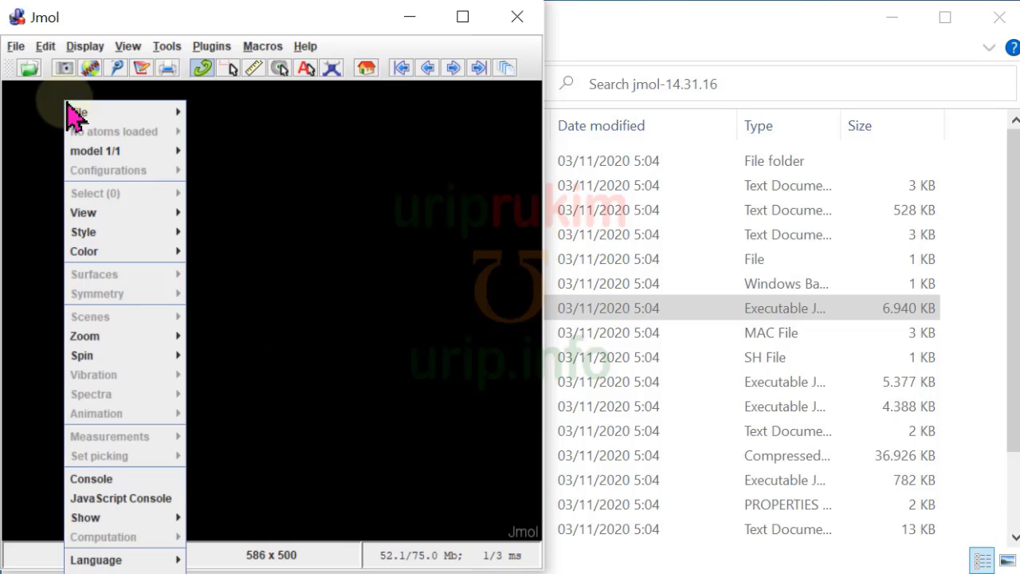
mouse_move(138, 251)
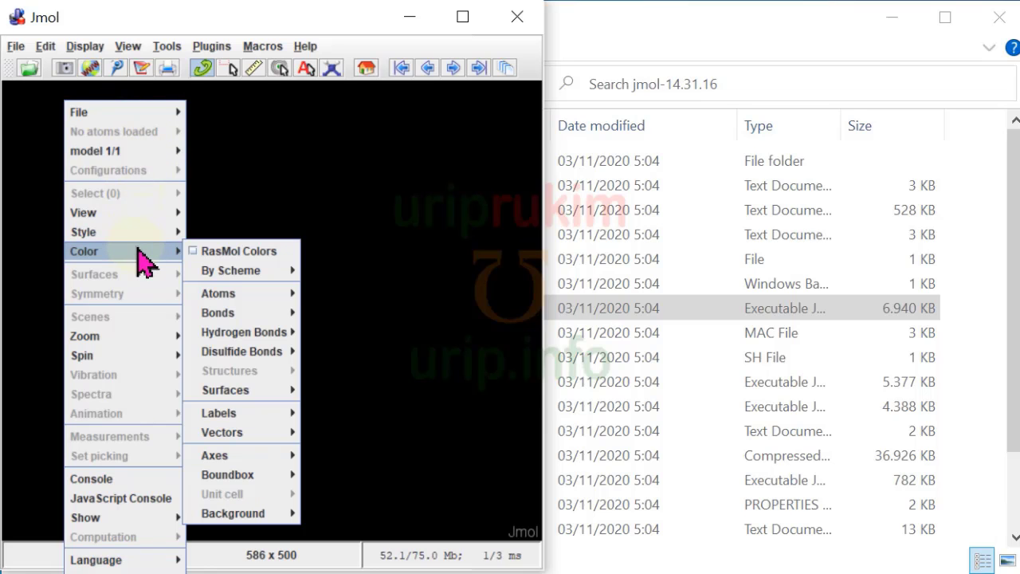
mouse_move(267, 514)
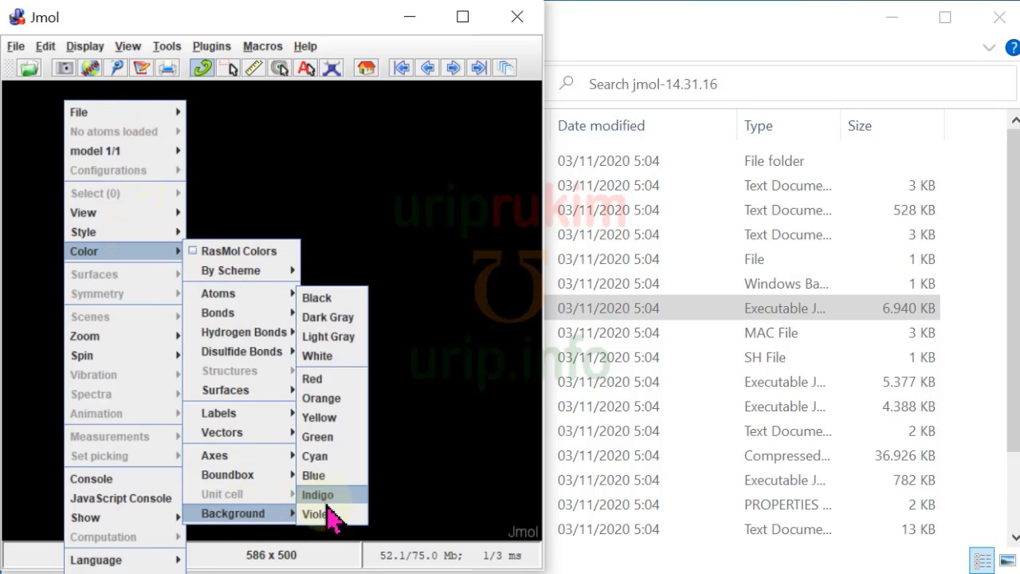
click(321, 357)
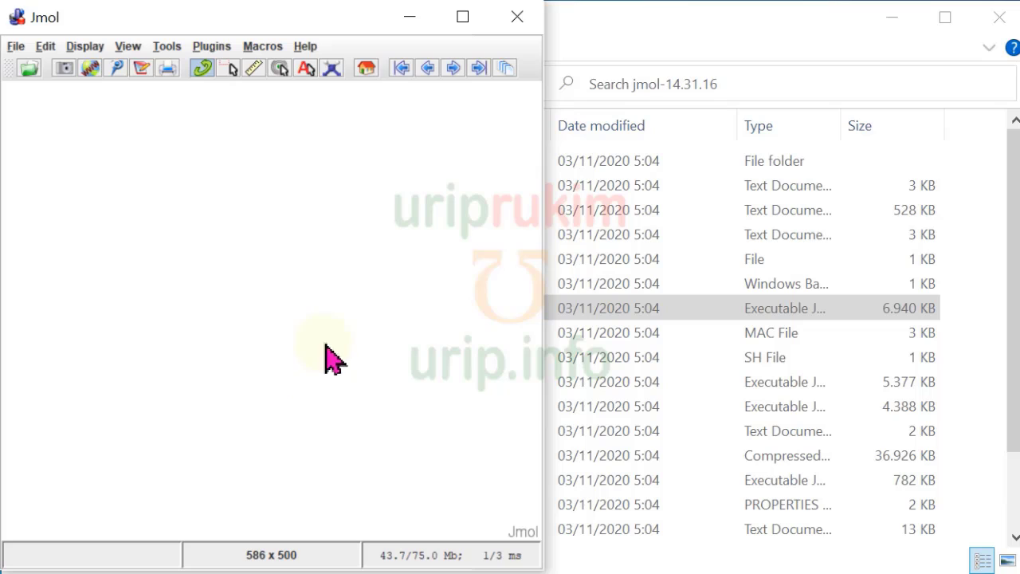
click(331, 69)
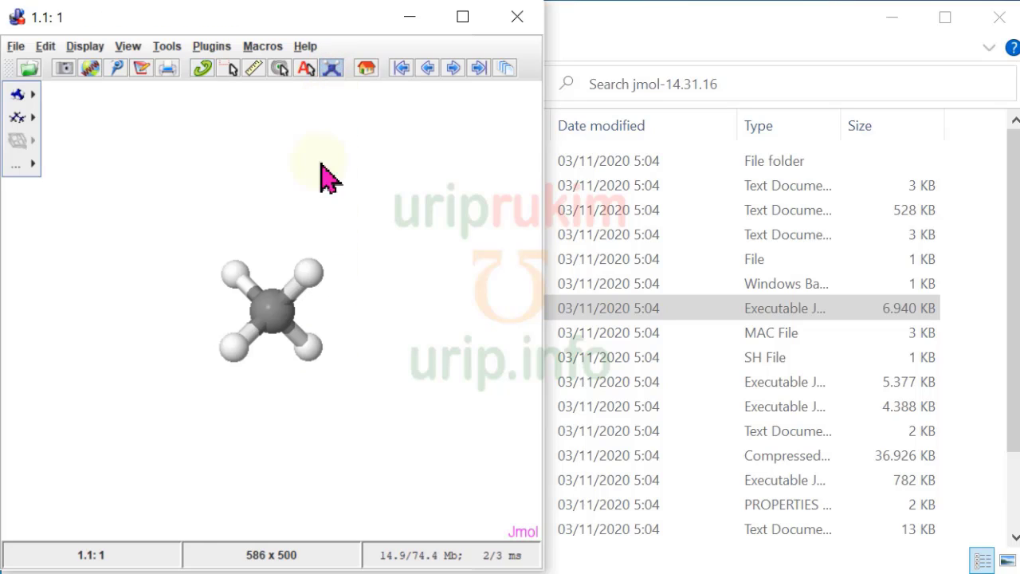
Examine the methane molecule's atoms and bond arrangement from different angles and at different magnifications.
scroll(309, 325, up, 3)
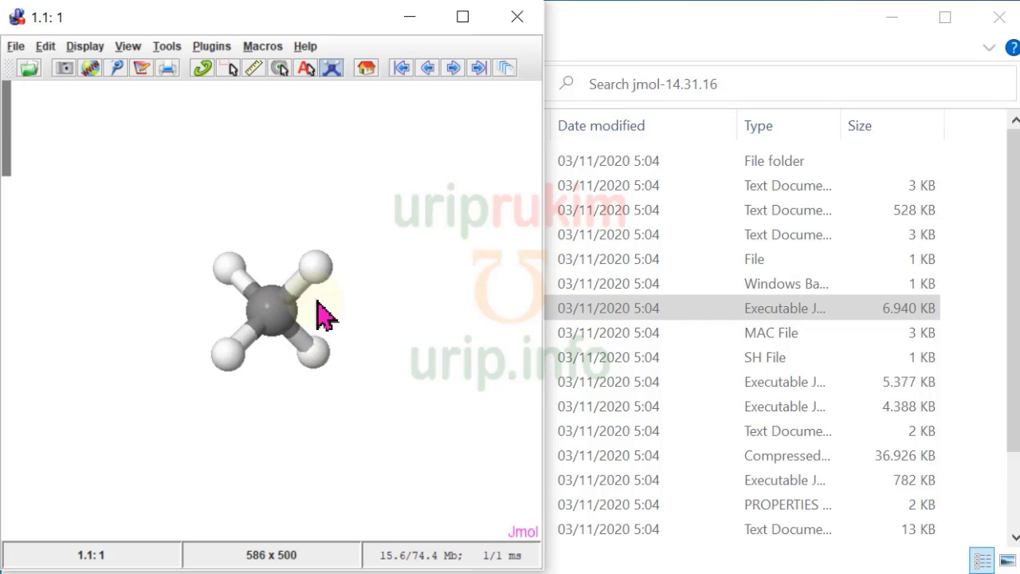
scroll(315, 298, up, 5)
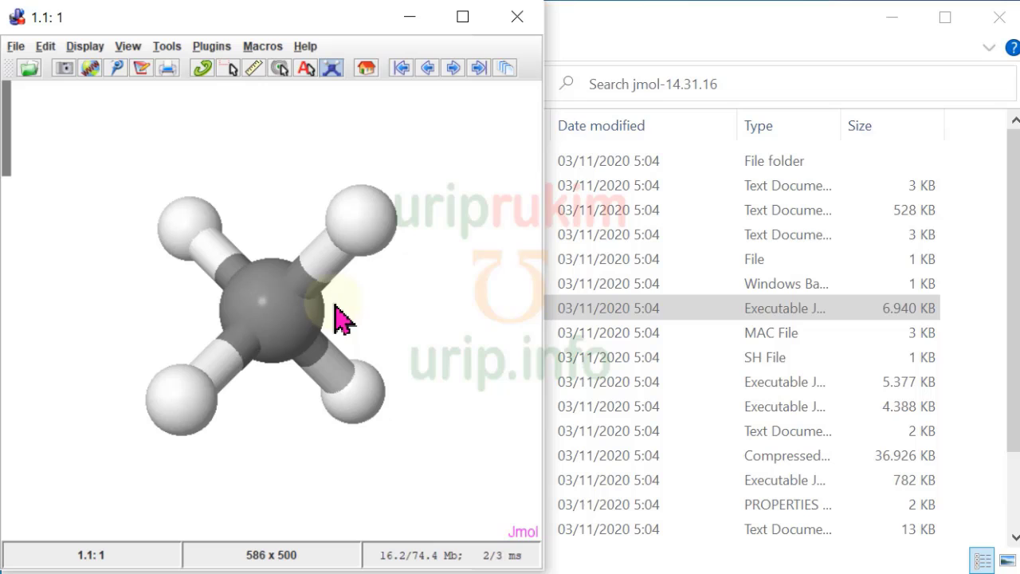
scroll(333, 306, up, 2)
scroll(331, 306, down, 4)
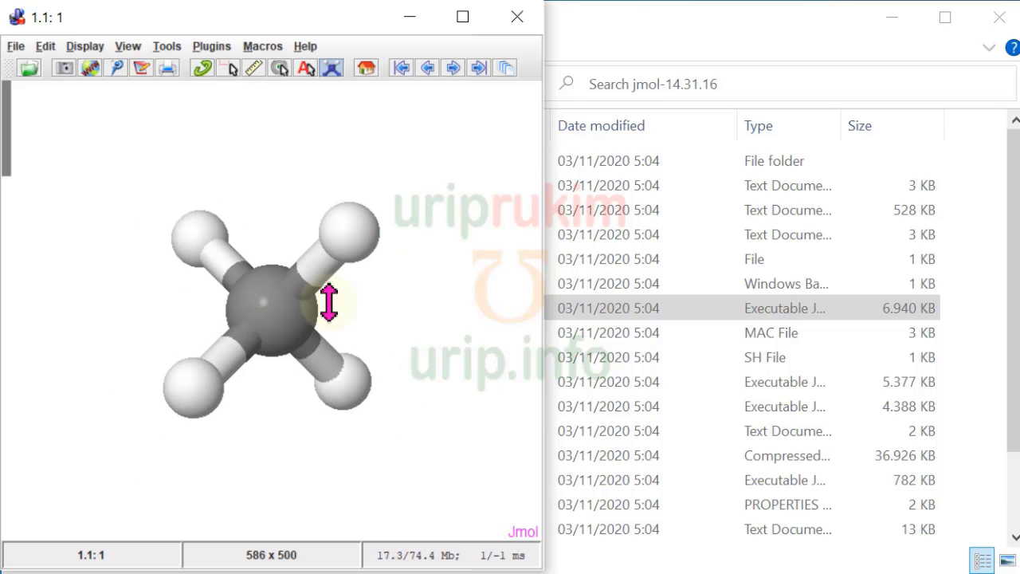
scroll(329, 304, up, 4)
scroll(335, 319, up, 2)
scroll(329, 307, down, 4)
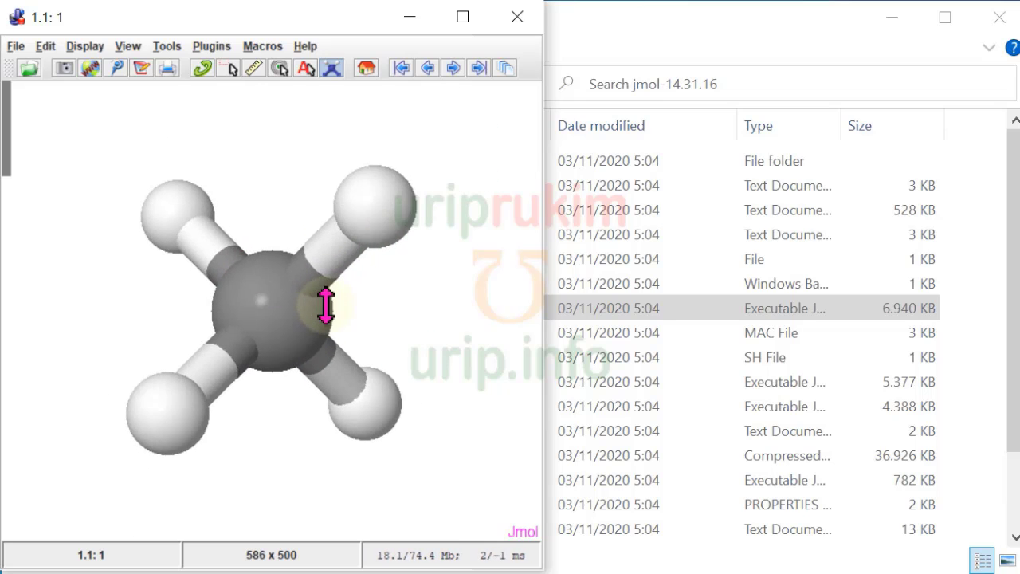
drag(388, 296, 444, 210)
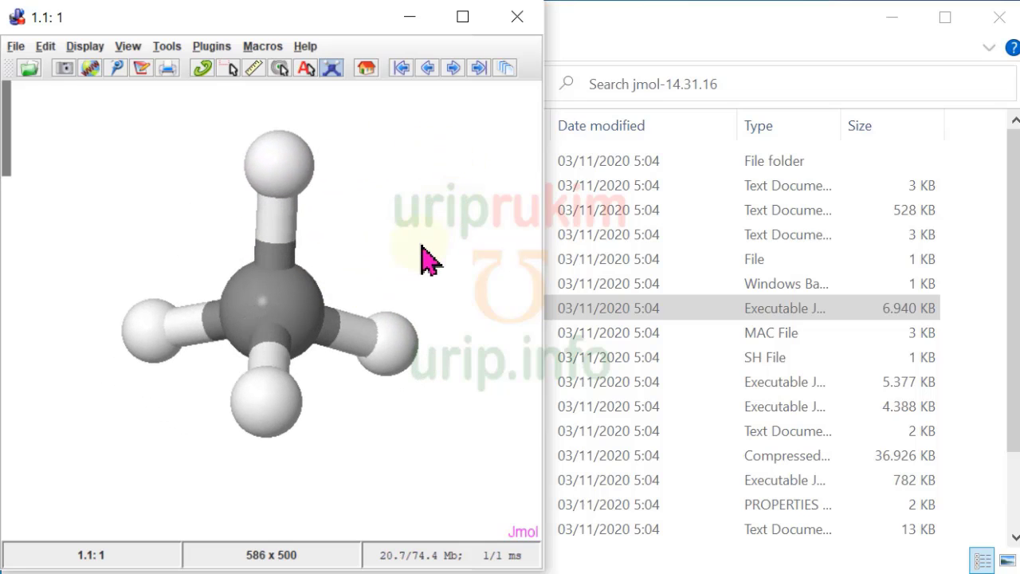
scroll(410, 258, down, 3)
scroll(408, 258, up, 3)
scroll(407, 257, up, 3)
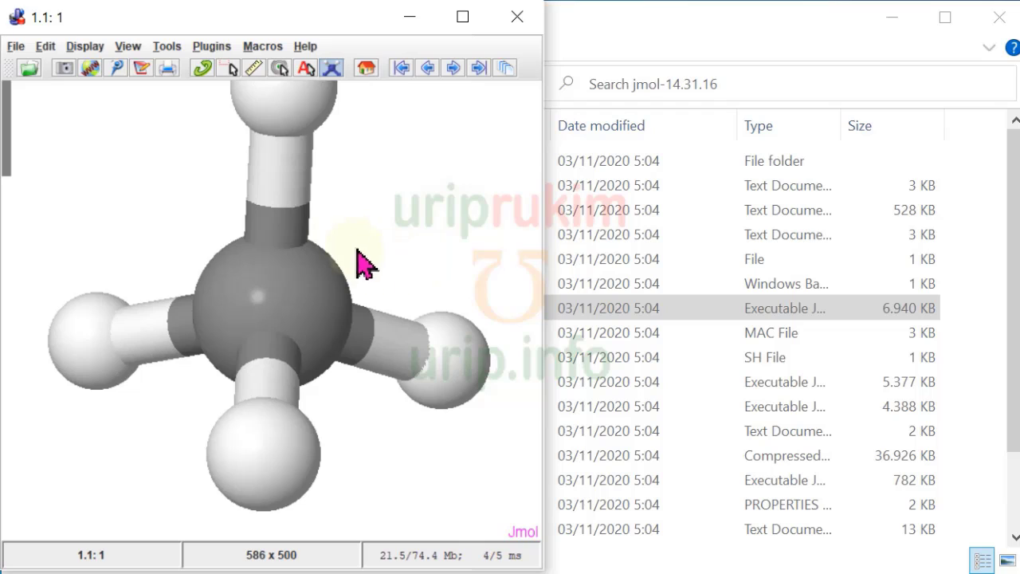
scroll(364, 214, down, 3)
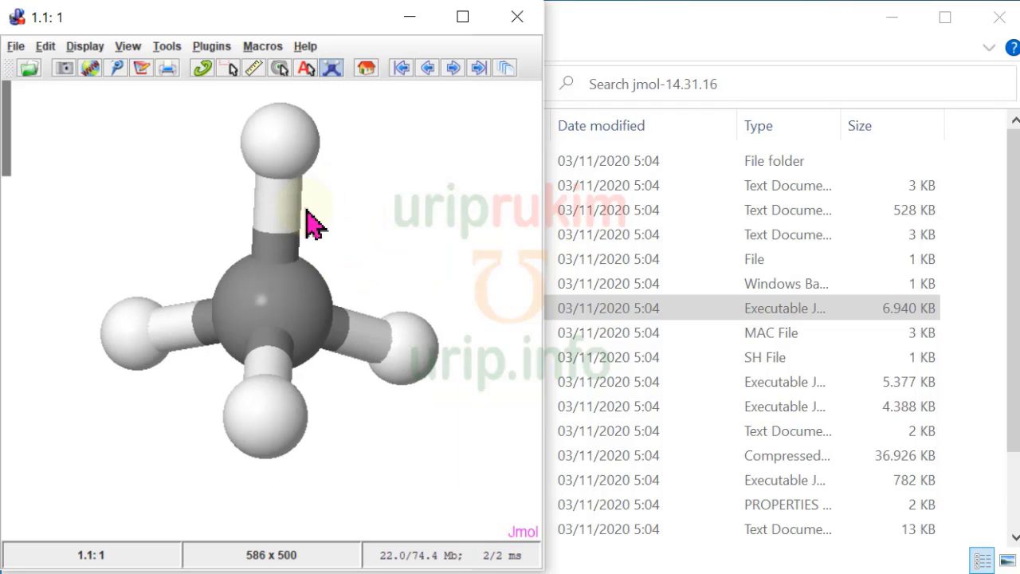
Open the Jmol script console and arrange its enlarged window beside the molecule window.
click(16, 47)
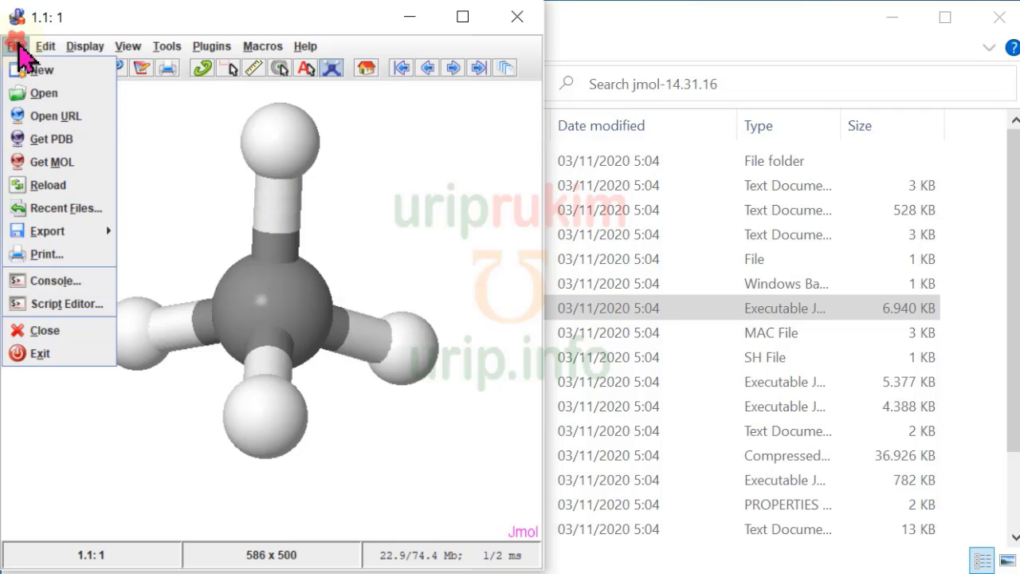
click(55, 281)
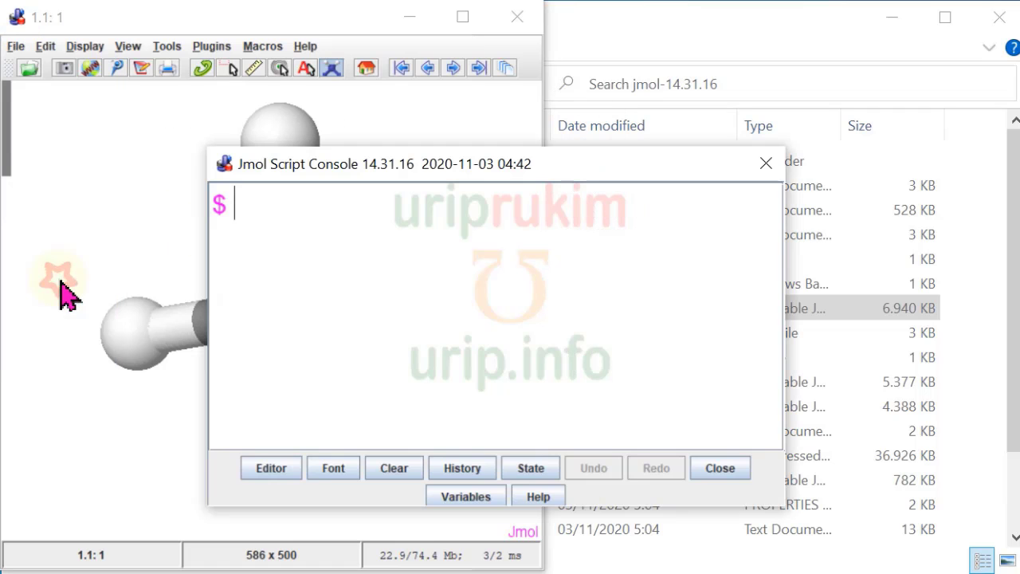
drag(517, 169, 754, 23)
drag(444, 132, 540, 141)
drag(775, 367, 780, 567)
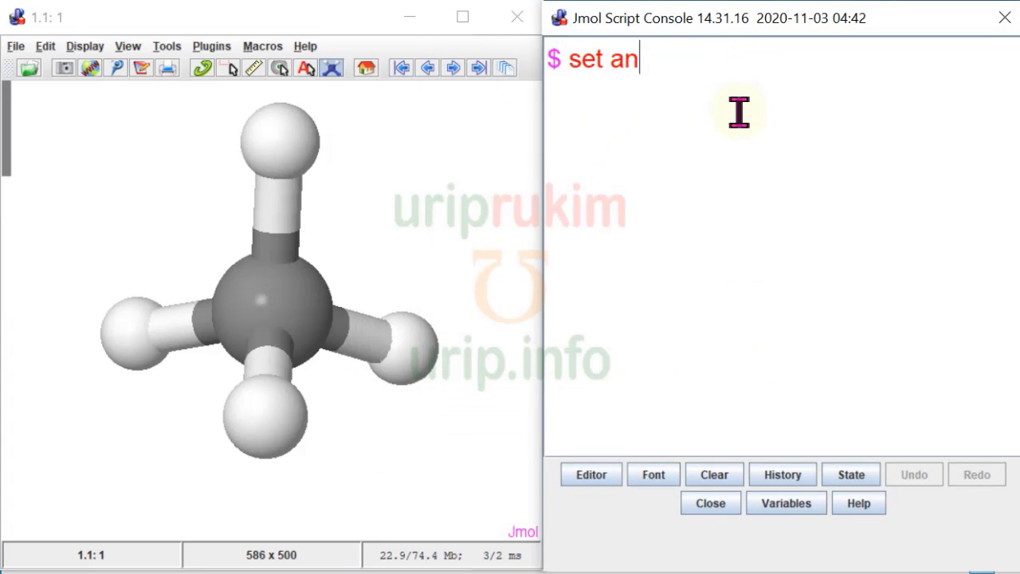
Turn on display antialiasing for the molecule by running "set antialiasdisplay true" in the script console.
text(set antialiasdispl)
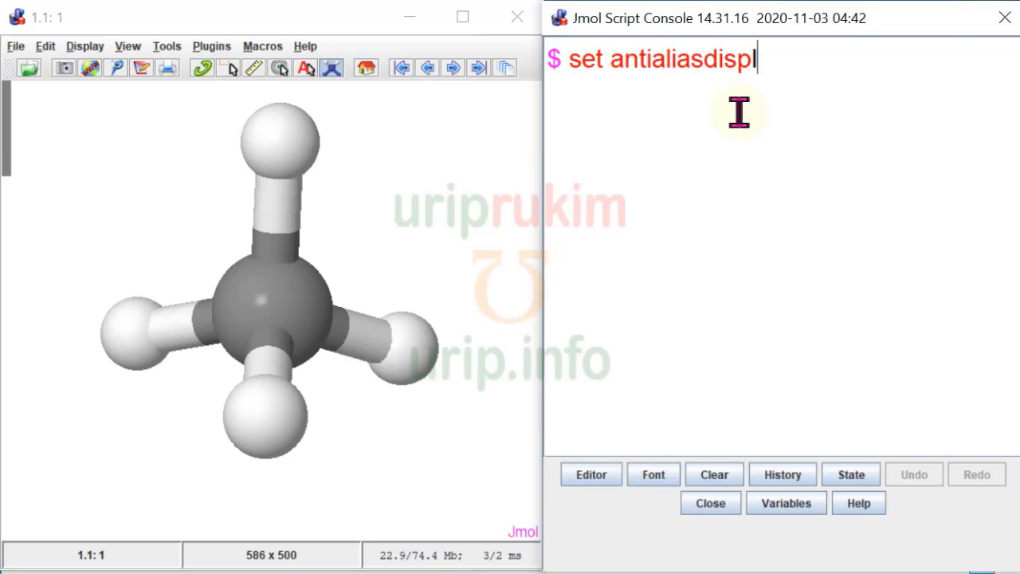
text(ay true)
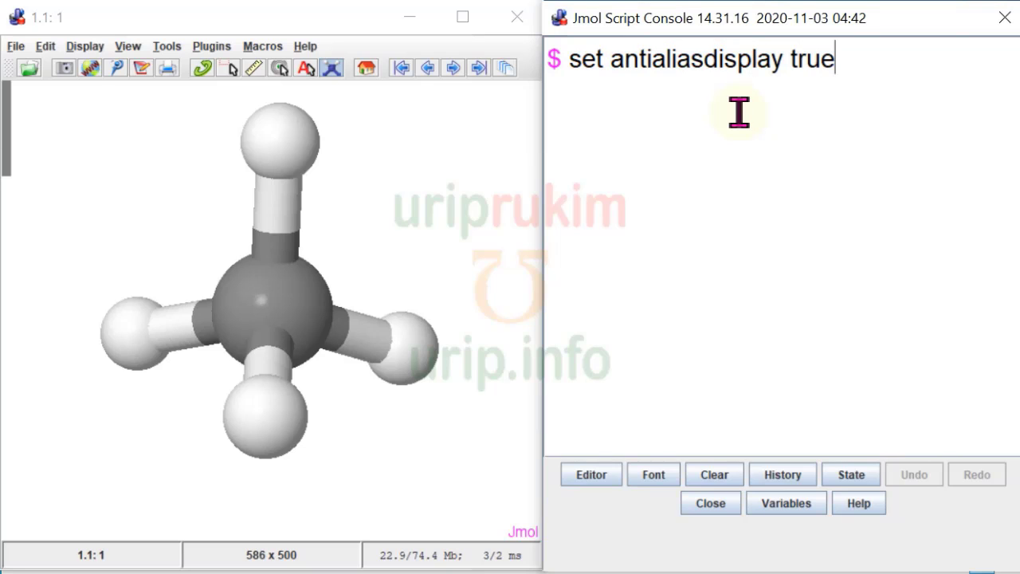
key(Return)
drag(354, 213, 190, 231)
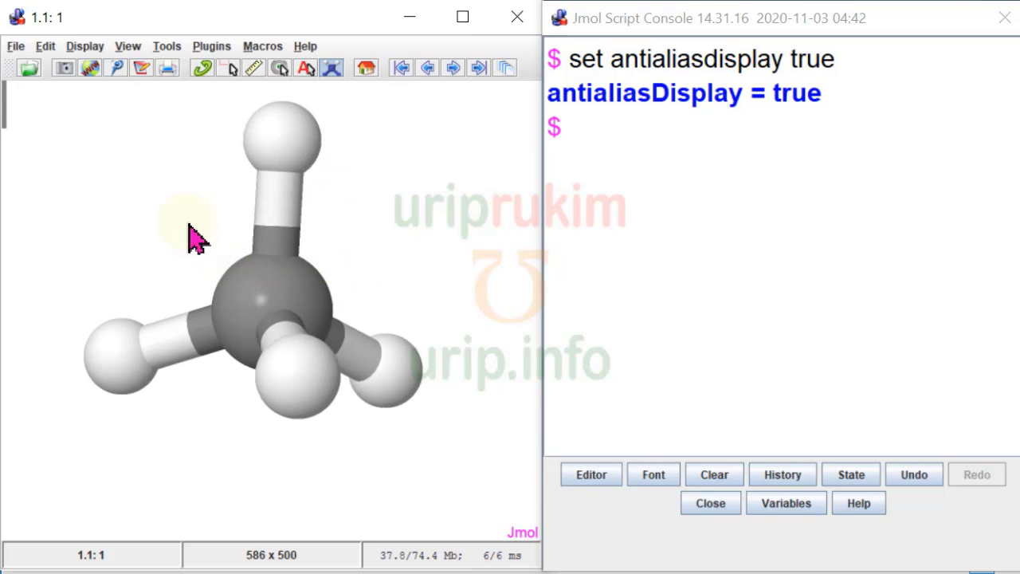
Draw a polyhedron around the methane molecule's central atom by running the "polyhedra" command in the console.
click(619, 127)
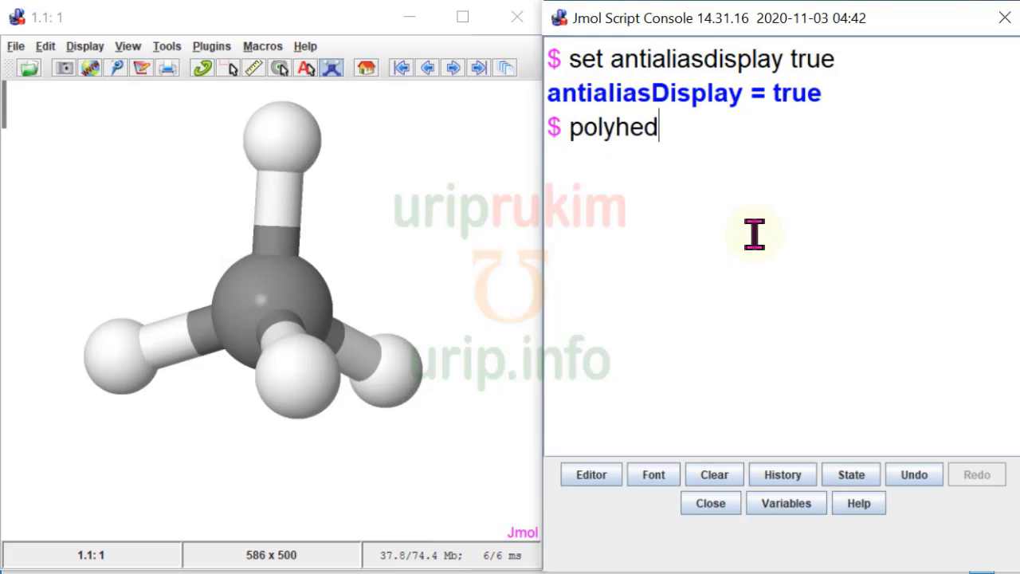
key(Return)
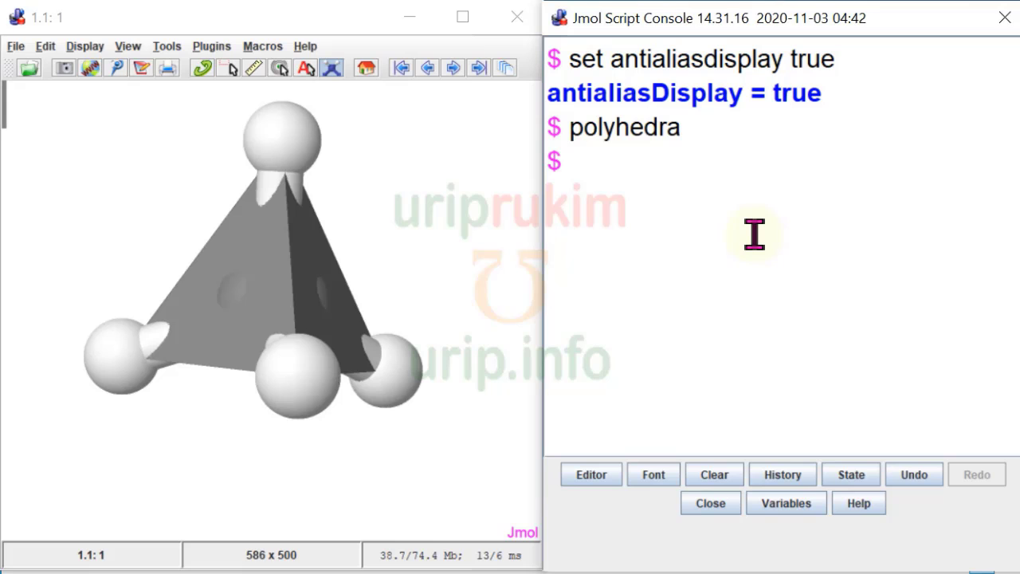
drag(346, 239, 303, 342)
Make the polyhedron translucent yellow by running "color polyhedra translucent yellow" in the console.
click(629, 166)
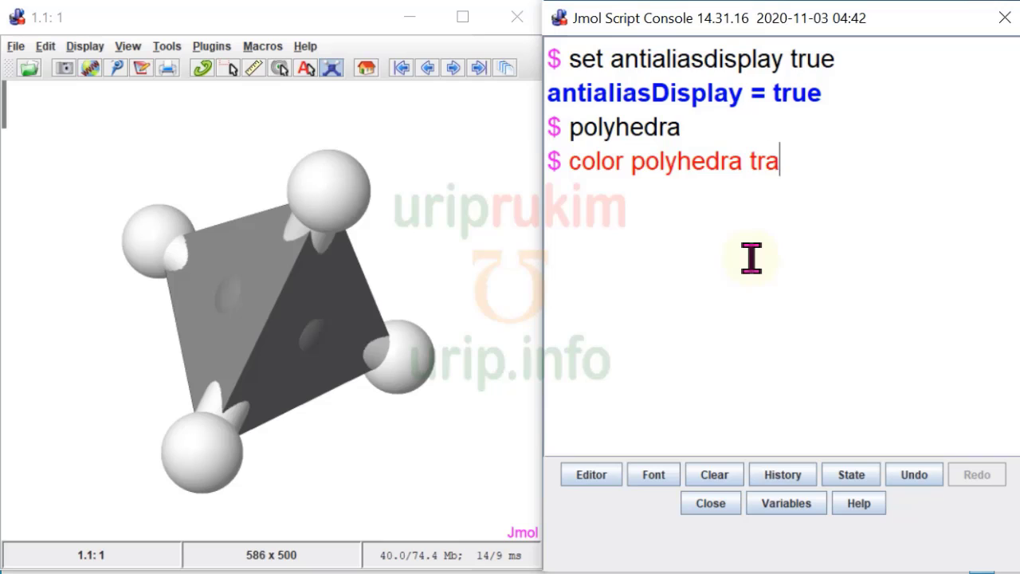
text(color polyhedra transluce)
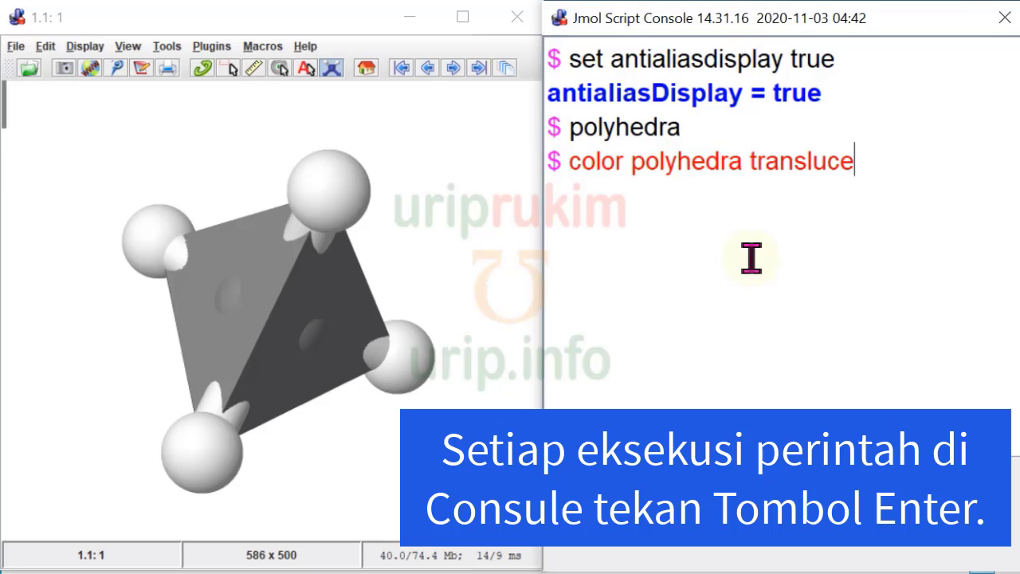
text(nt ye)
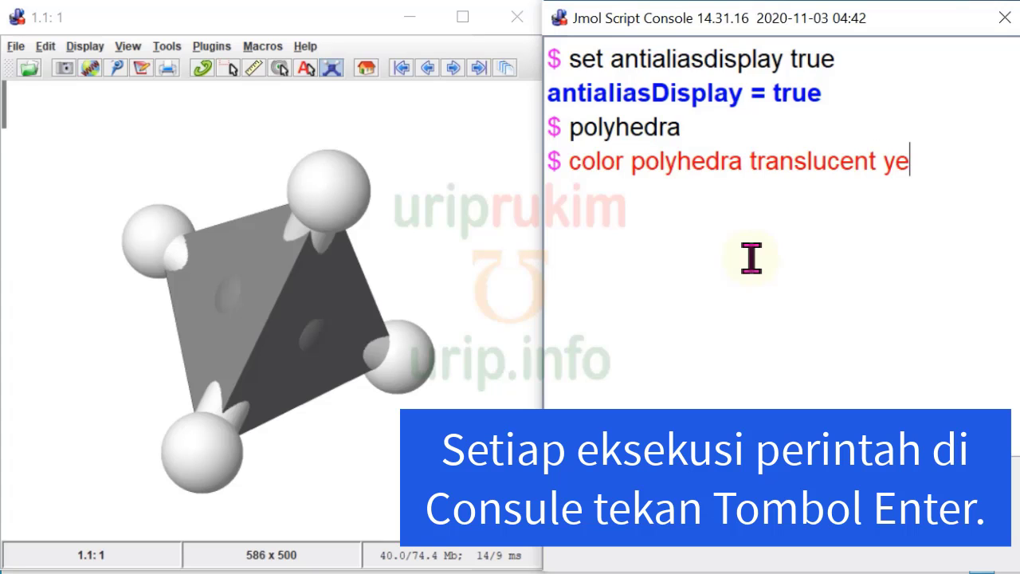
text(llow)
key(Return)
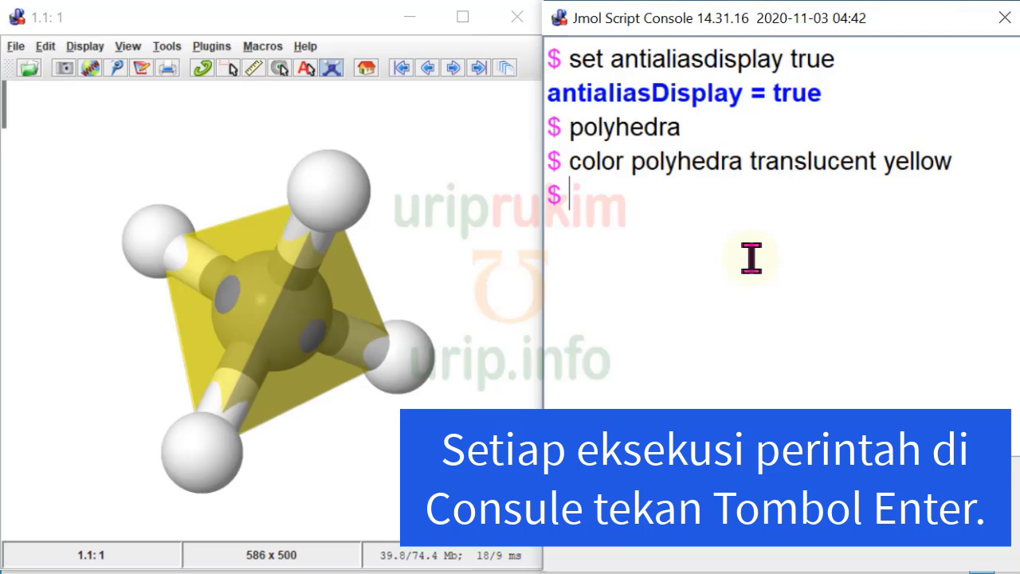
drag(432, 250, 371, 325)
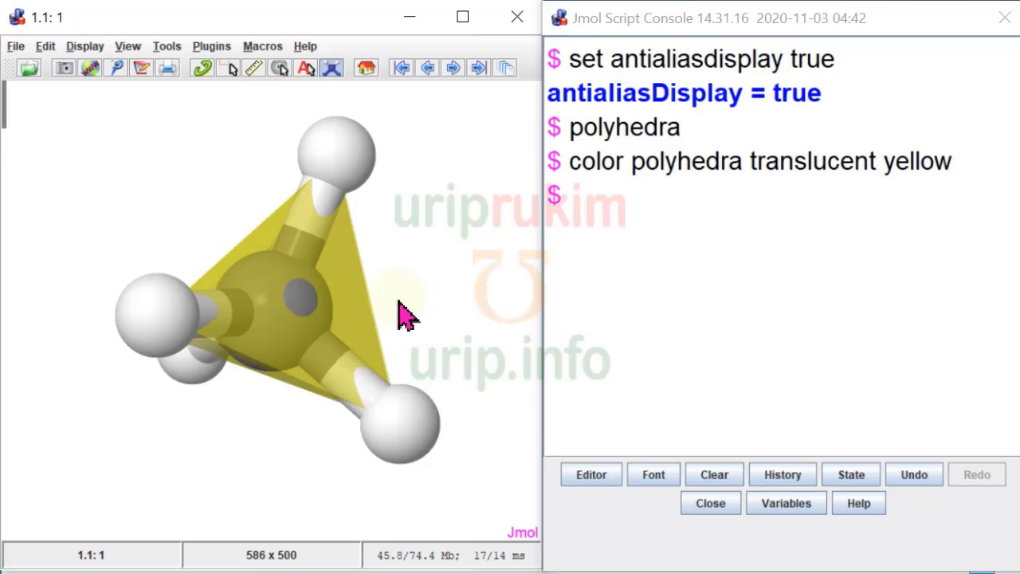
Choose nitrogen (N) in the model kit and replace the molecule's central carbon atom with it.
mouse_move(136, 166)
mouse_down()
mouse_move(148, 210)
mouse_move(96, 228)
mouse_move(134, 169)
mouse_up()
click(81, 106)
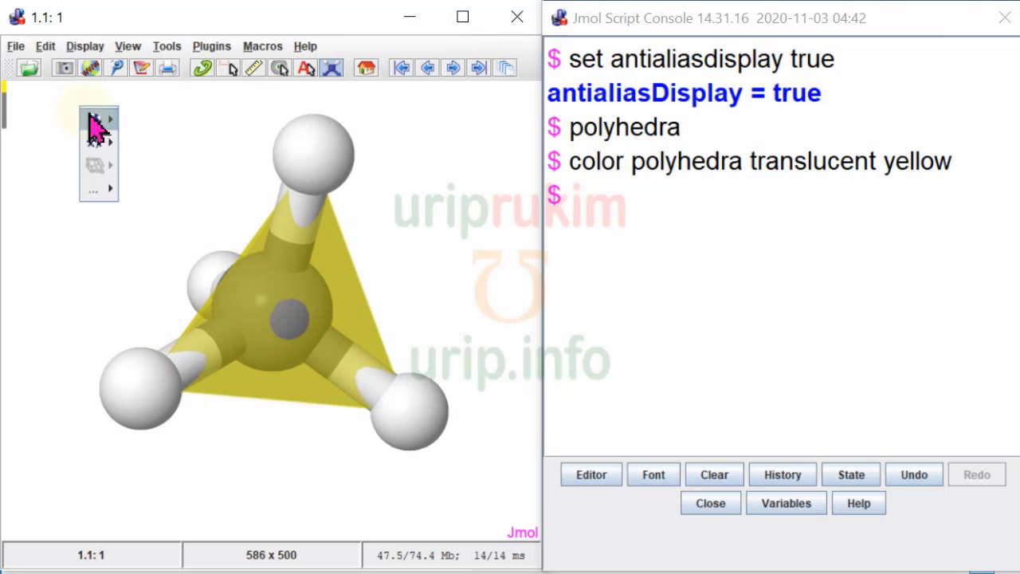
mouse_move(96, 120)
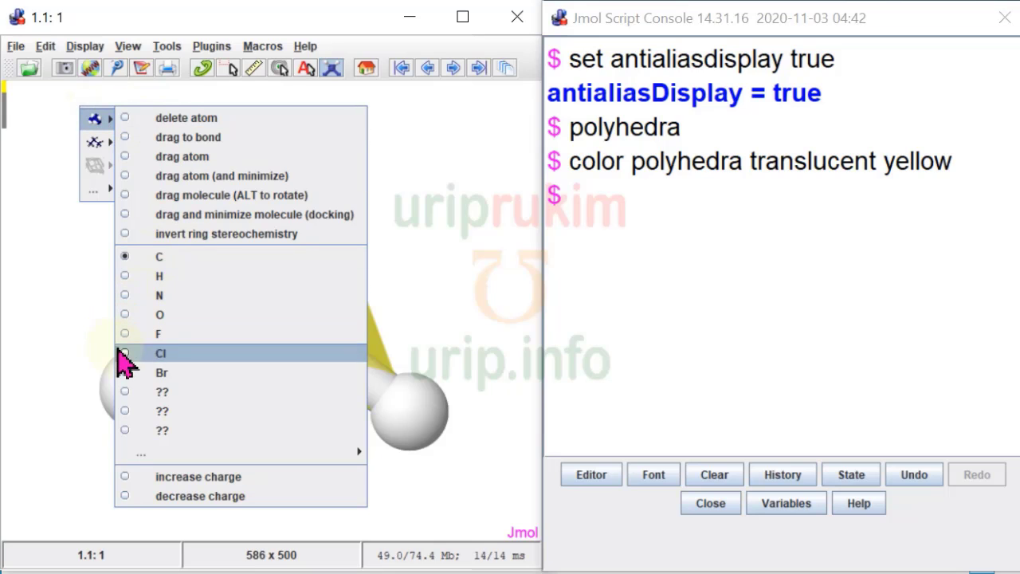
click(126, 298)
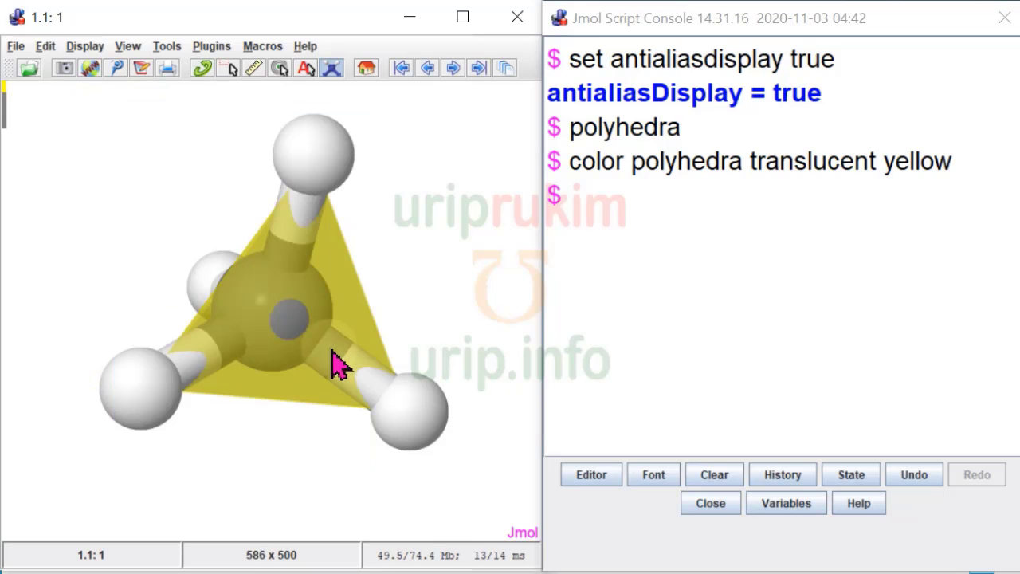
click(293, 325)
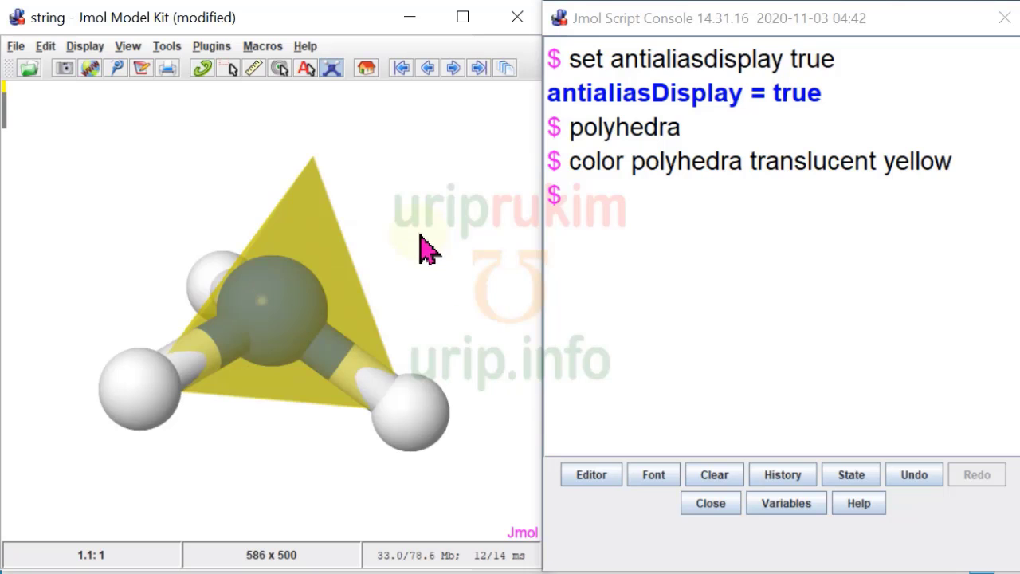
drag(419, 244, 168, 178)
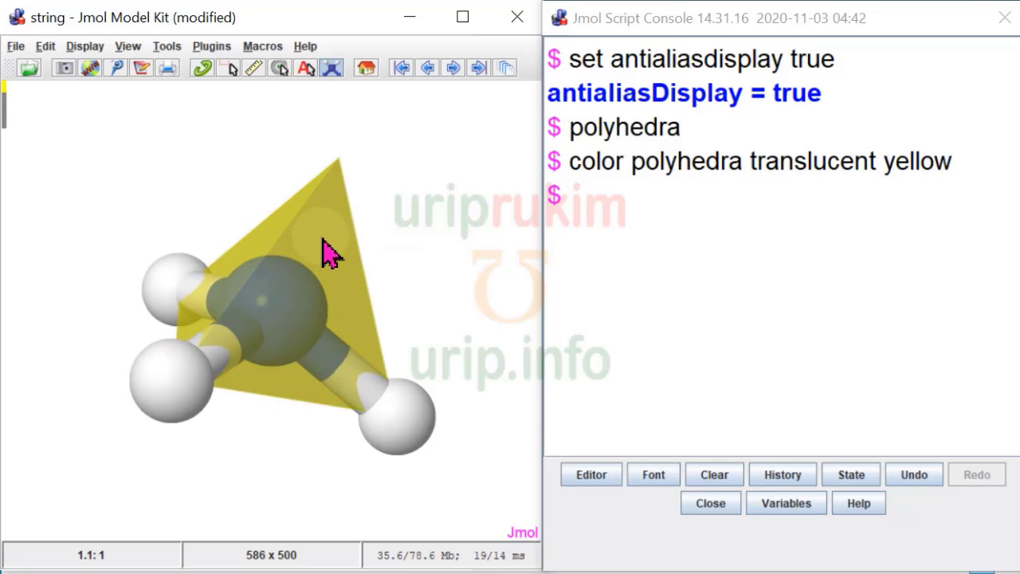
drag(323, 243, 394, 186)
drag(376, 250, 182, 207)
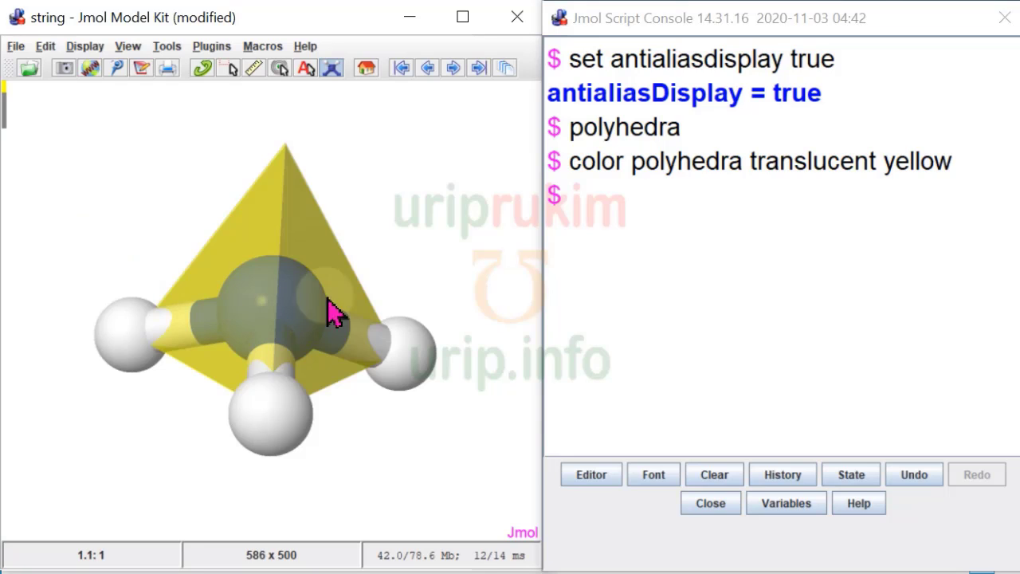
Remove the yellow polyhedron from the ammonia molecule by running "polyhedra delete" in the script console.
click(611, 220)
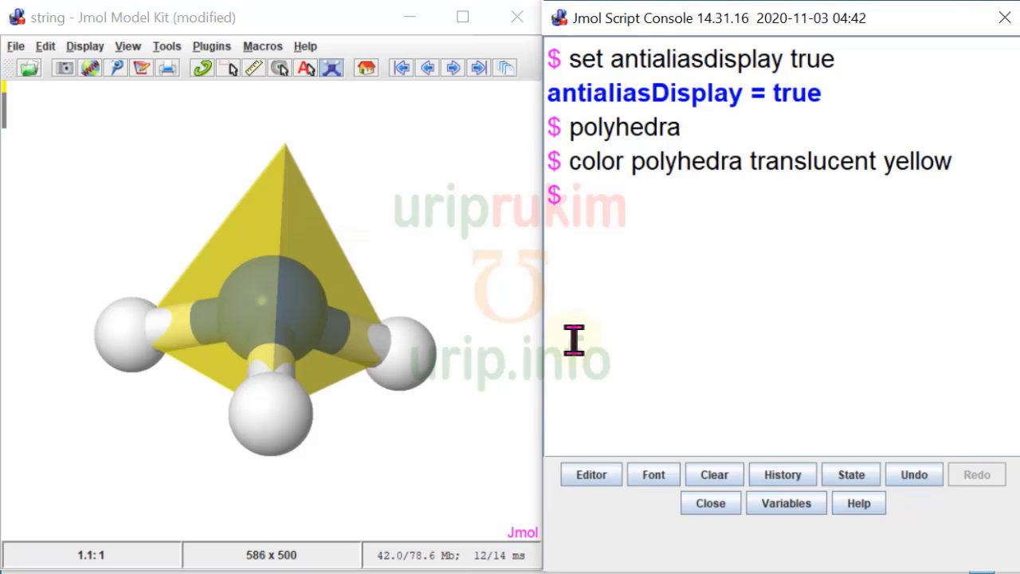
text(polyhedra delete)
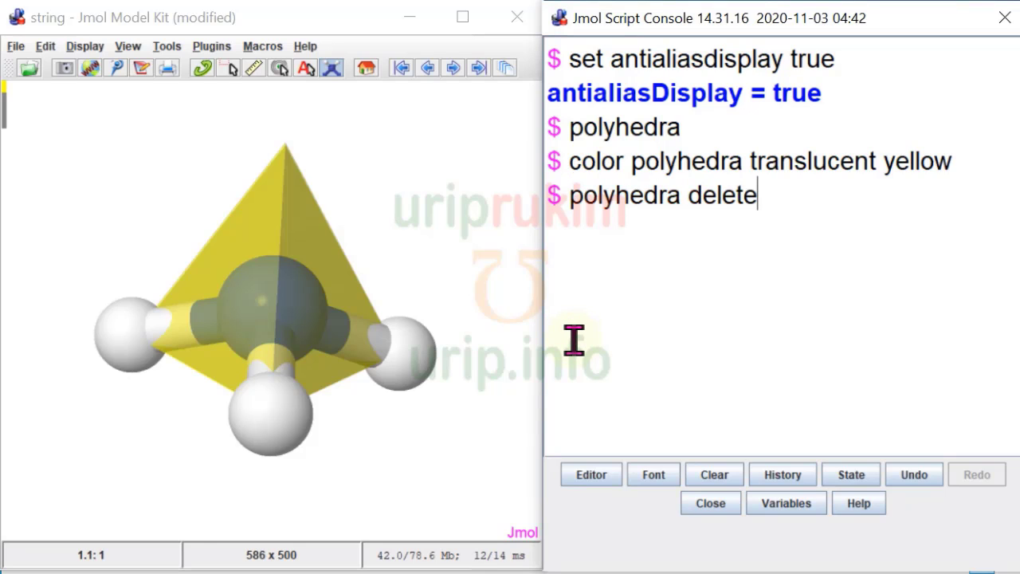
key(Return)
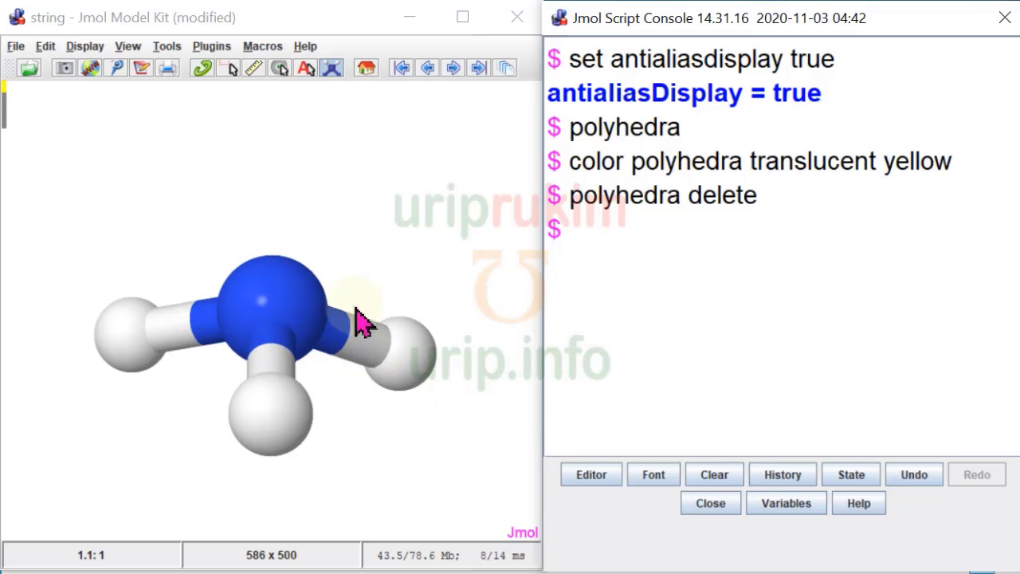
drag(386, 267, 384, 301)
Draw a polyhedron on the ammonia molecule by running "polyhedra" in the console, and inspect it from several angles.
click(608, 244)
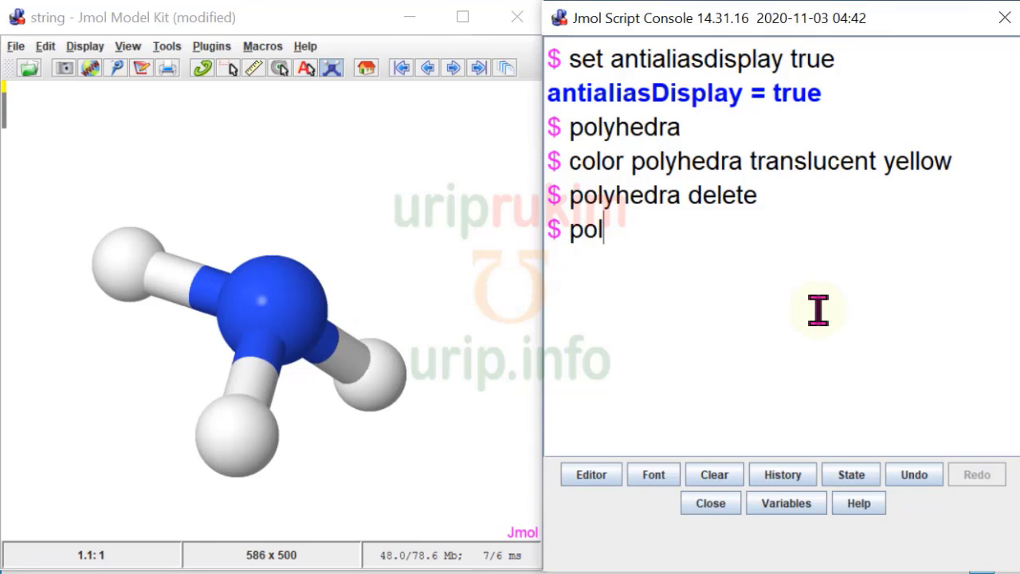
key(Return)
drag(355, 232, 383, 376)
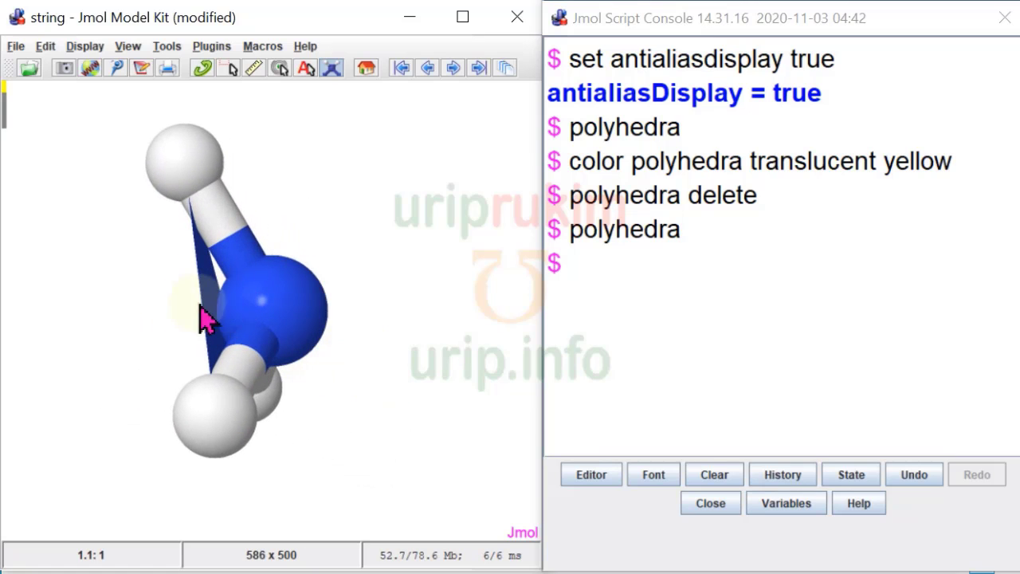
drag(380, 250, 204, 192)
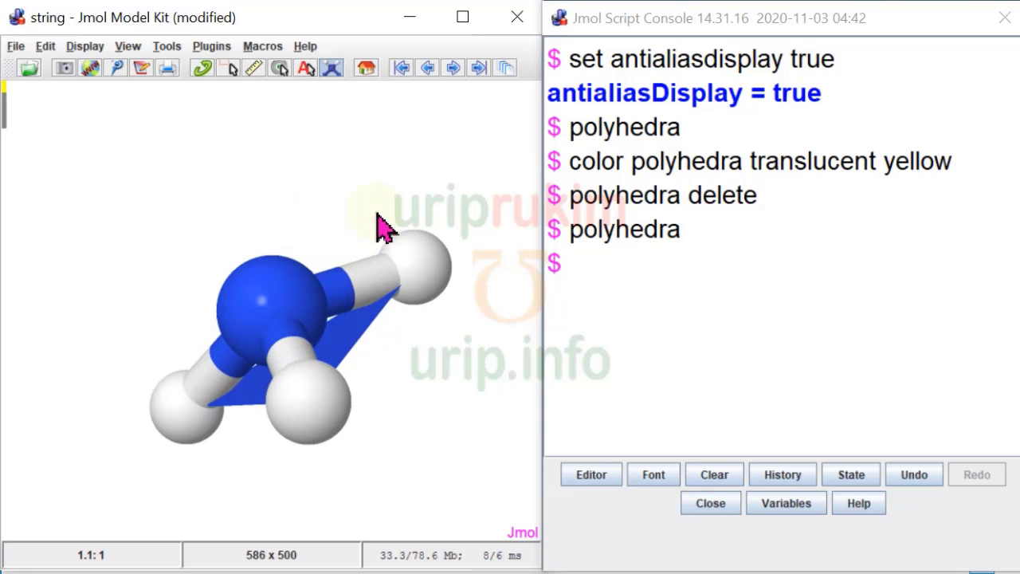
drag(380, 227, 342, 318)
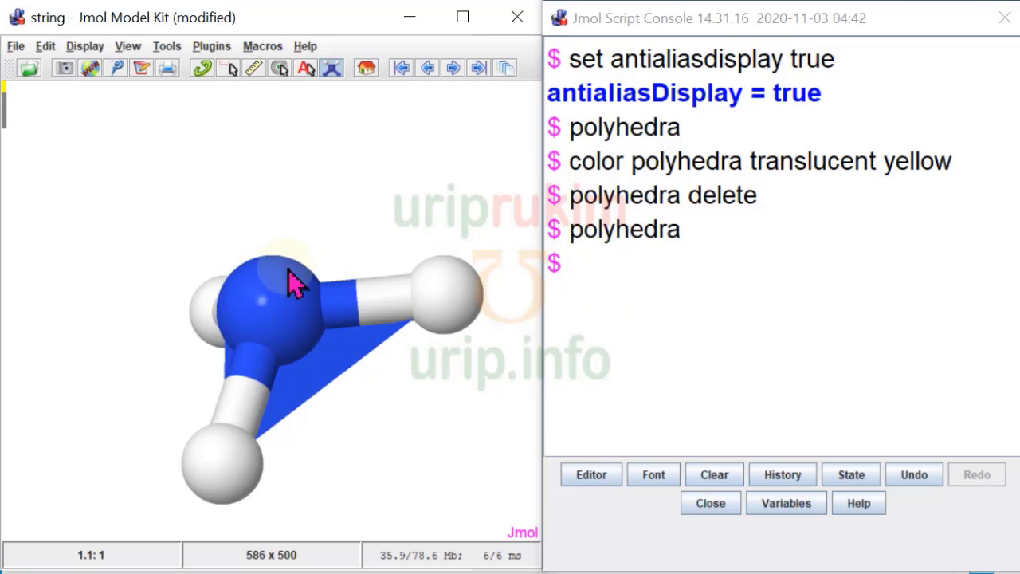
Exit modelkit mode.
click(50, 108)
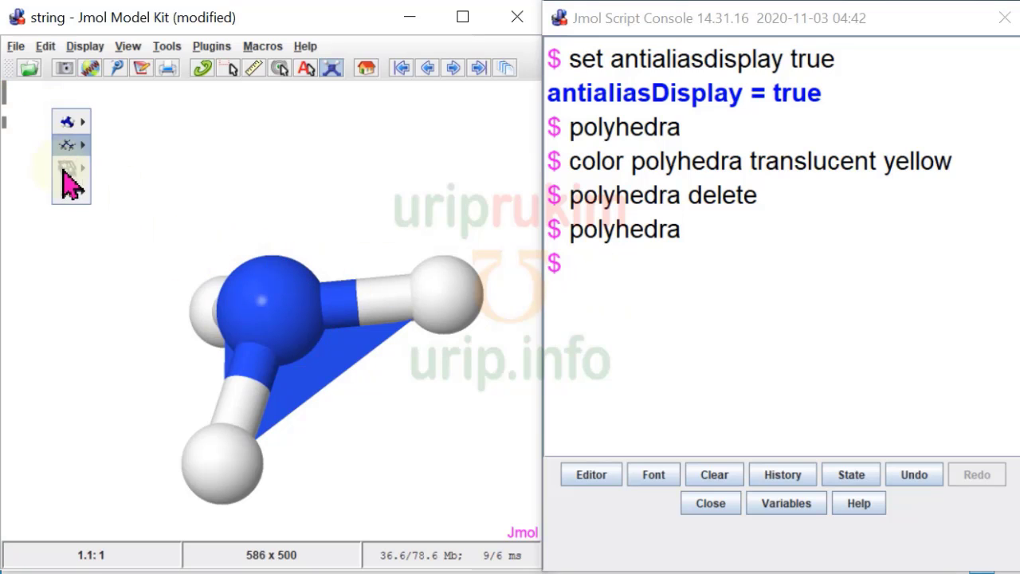
mouse_move(68, 198)
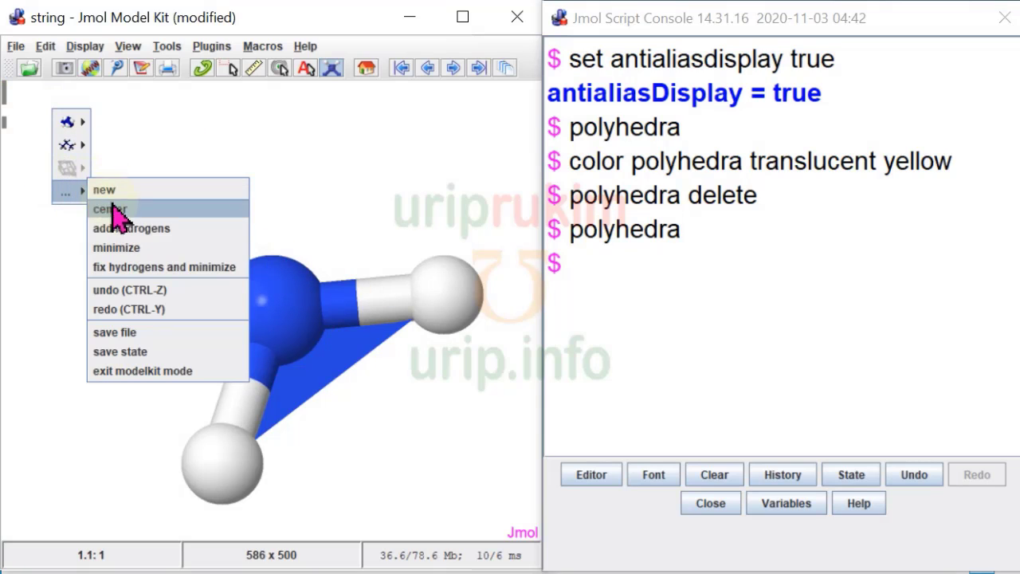
click(123, 372)
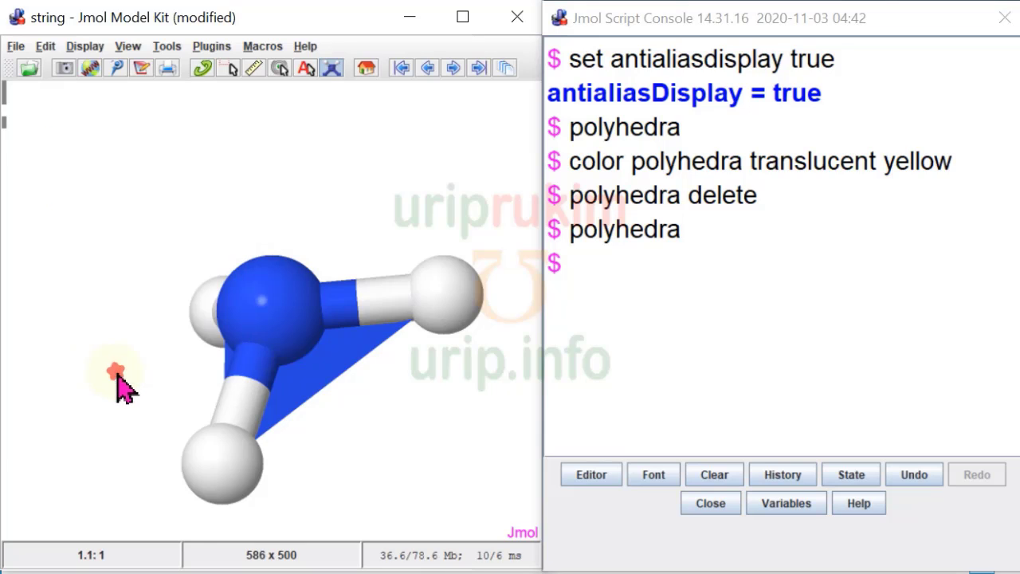
Change the ammonia molecule's display style to the Sticks scheme.
right_click(35, 105)
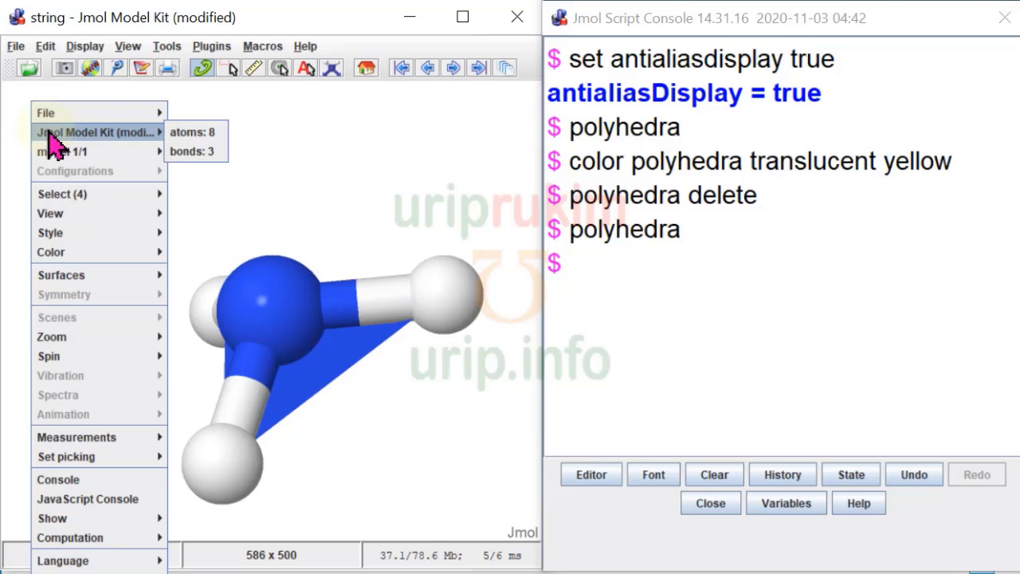
mouse_move(86, 233)
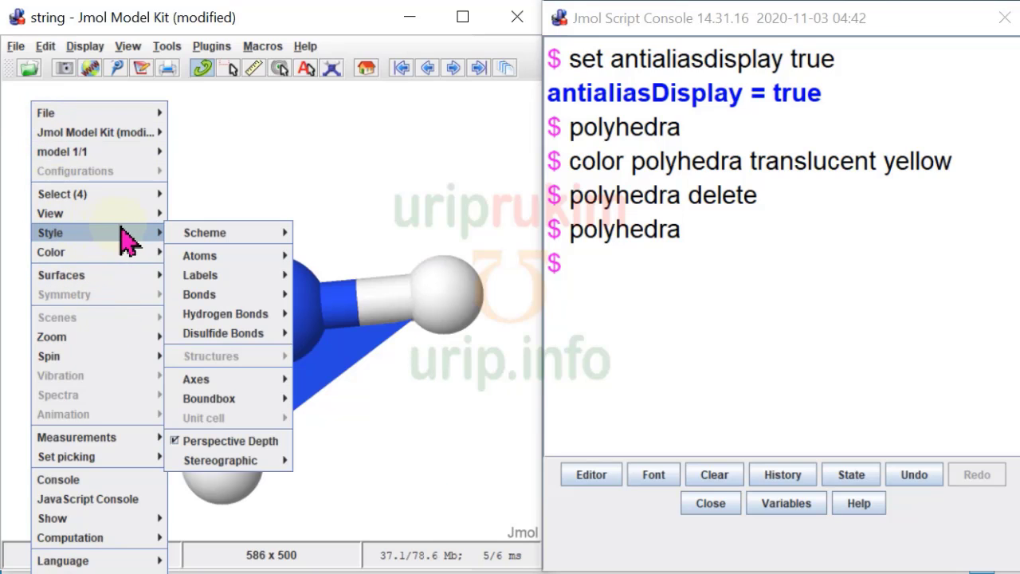
mouse_move(221, 234)
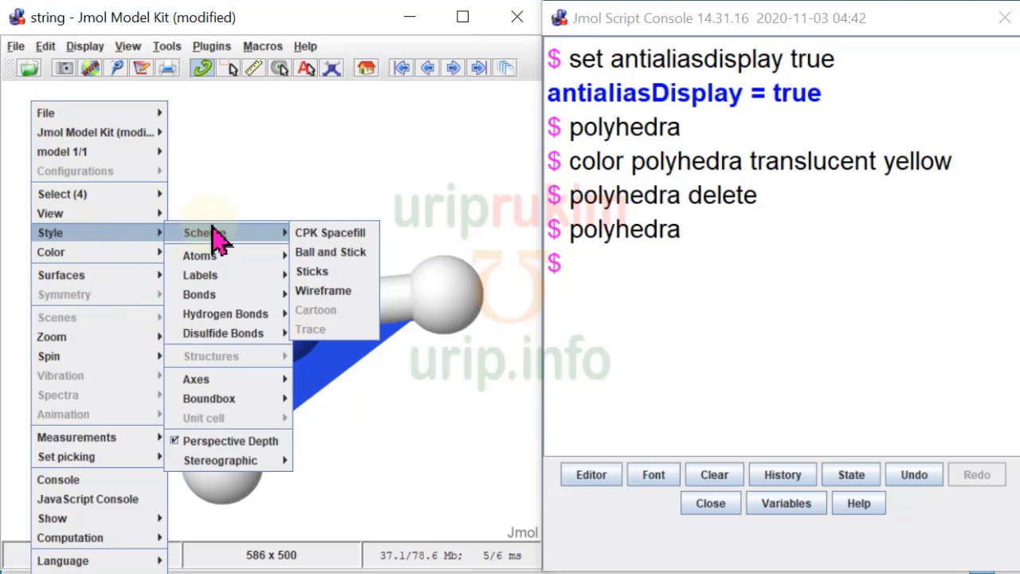
click(331, 271)
drag(380, 387, 281, 256)
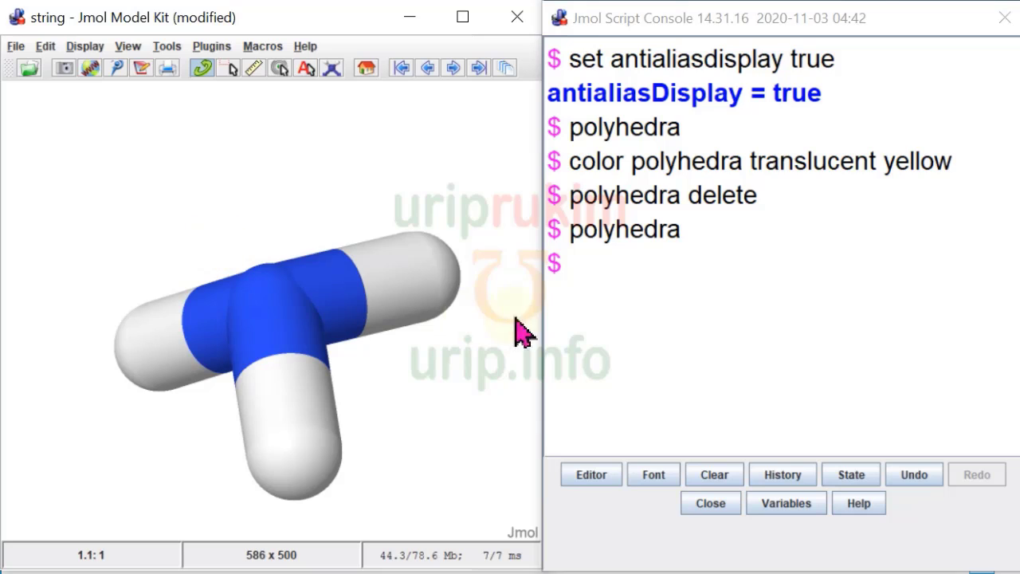
Thin the molecule's sticks by running "wireframe 0.06" in the console.
click(585, 261)
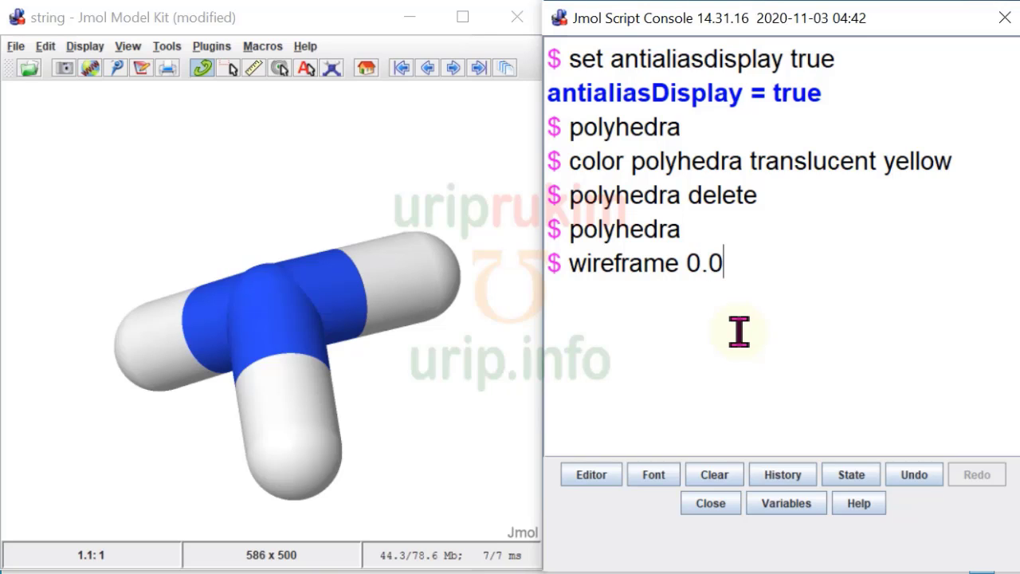
key(Return)
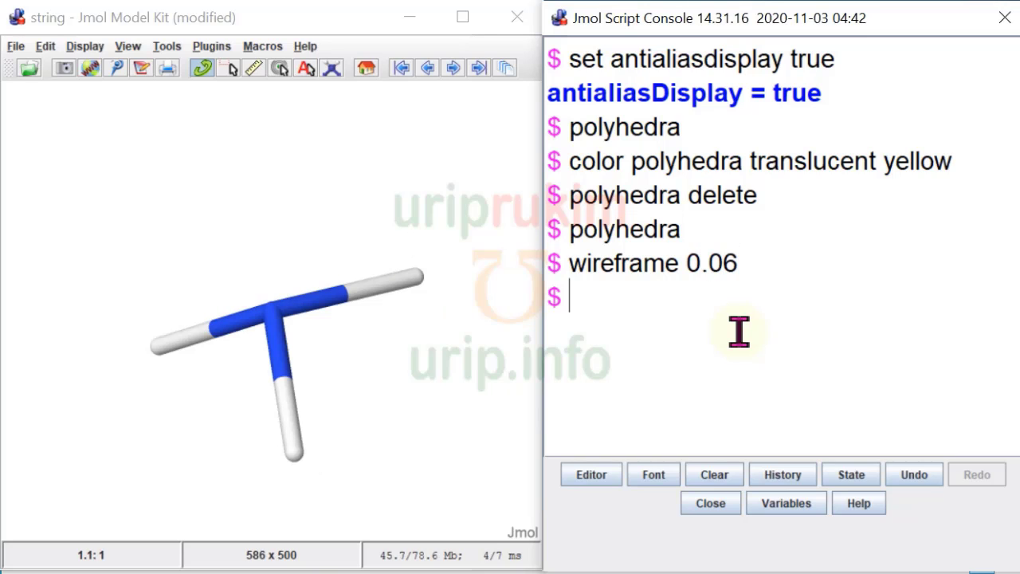
mouse_move(376, 352)
mouse_down()
mouse_move(218, 274)
mouse_move(279, 213)
mouse_move(295, 358)
mouse_move(390, 337)
mouse_up()
Draw a polyhedron on the thin-stick ammonia model by running "polyhedra" in the console, and examine its shape.
click(596, 296)
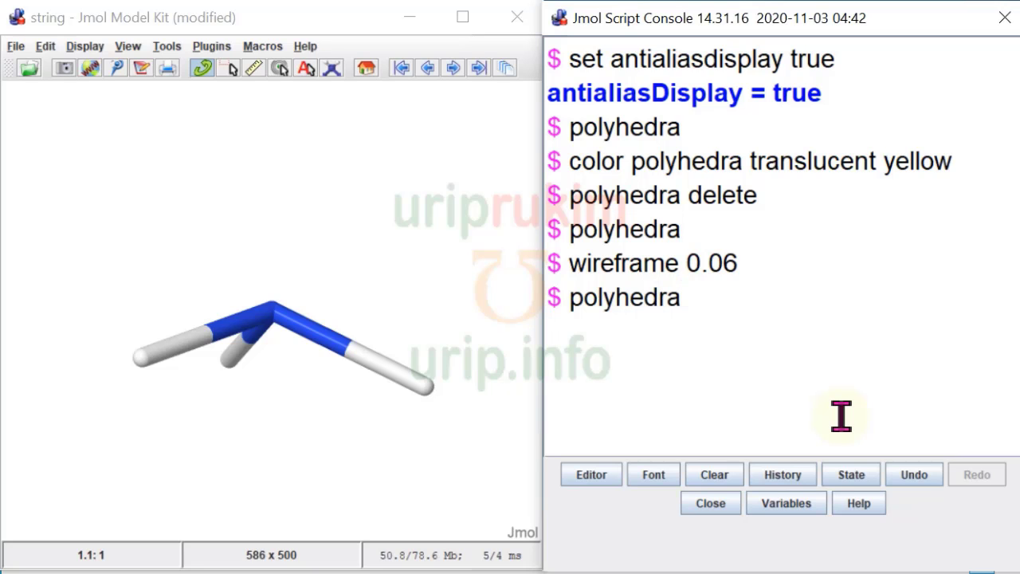
text(polyhedra)
key(Return)
mouse_move(371, 255)
mouse_down()
mouse_move(318, 357)
mouse_move(207, 392)
mouse_move(117, 366)
mouse_move(180, 240)
mouse_move(82, 198)
mouse_move(3, 250)
mouse_move(14, 404)
mouse_move(333, 458)
mouse_move(279, 483)
mouse_move(206, 494)
mouse_move(153, 481)
mouse_move(99, 438)
mouse_move(152, 444)
mouse_move(284, 425)
mouse_move(312, 404)
mouse_move(310, 383)
mouse_move(271, 382)
mouse_move(182, 414)
mouse_move(252, 492)
mouse_move(174, 496)
mouse_up()
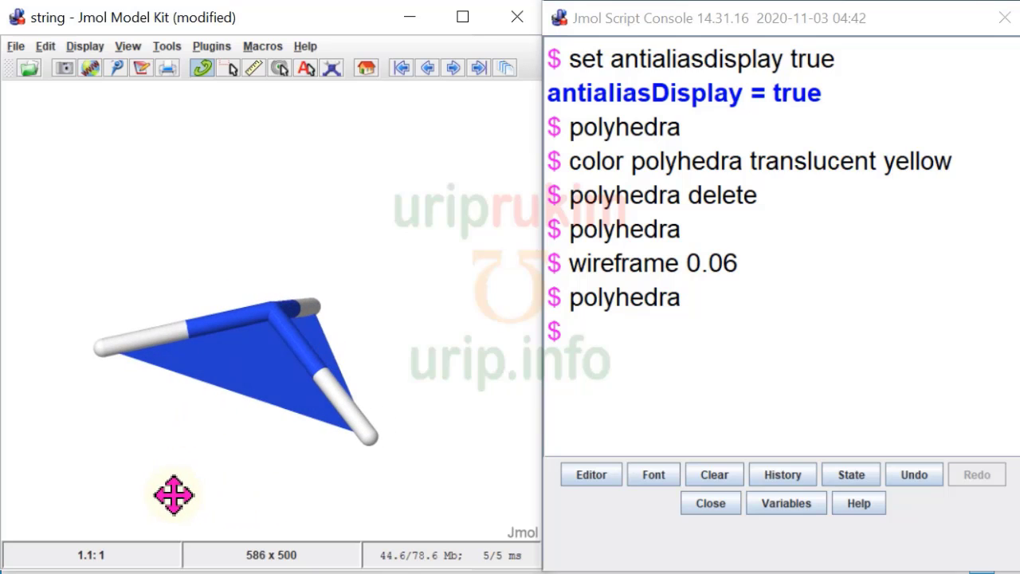
Delete the blue polyhedron from the stick model by running "polyhedra delete" in the console.
click(599, 335)
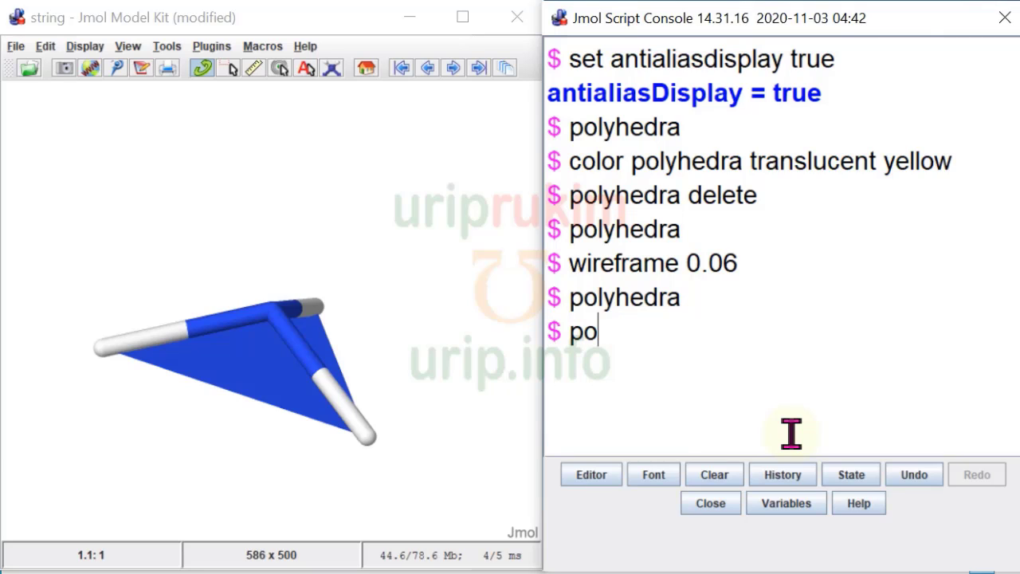
text(polyhedra )
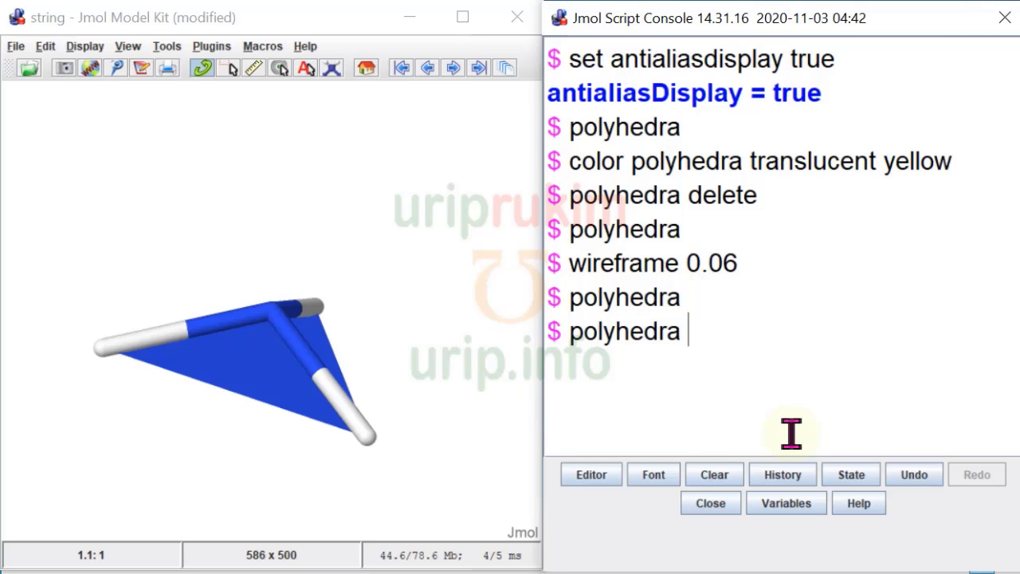
text(delete)
key(Return)
drag(401, 420, 187, 294)
click(562, 408)
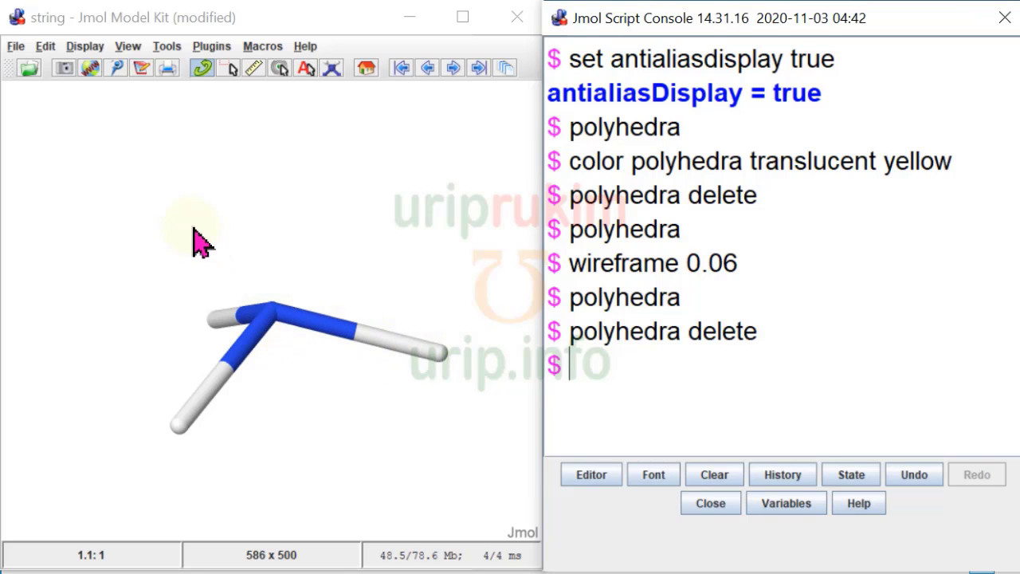
Label the ammonia atoms with their numbers.
click(86, 47)
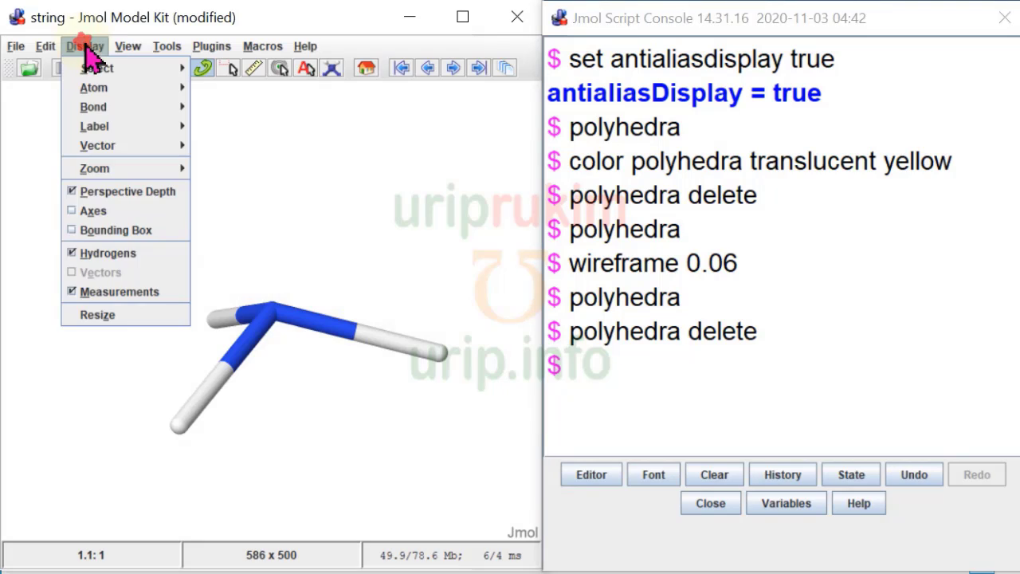
mouse_move(99, 130)
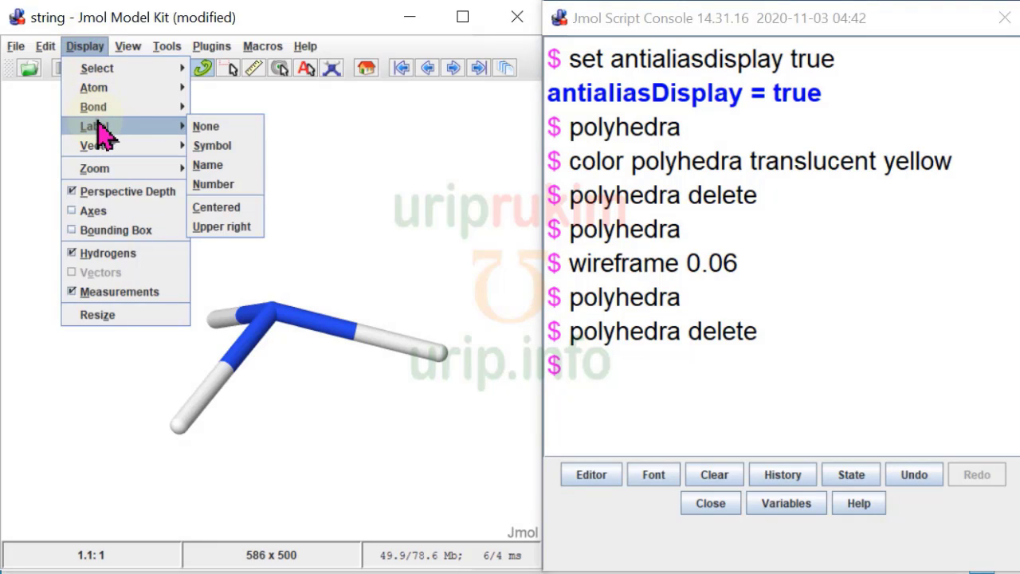
click(213, 185)
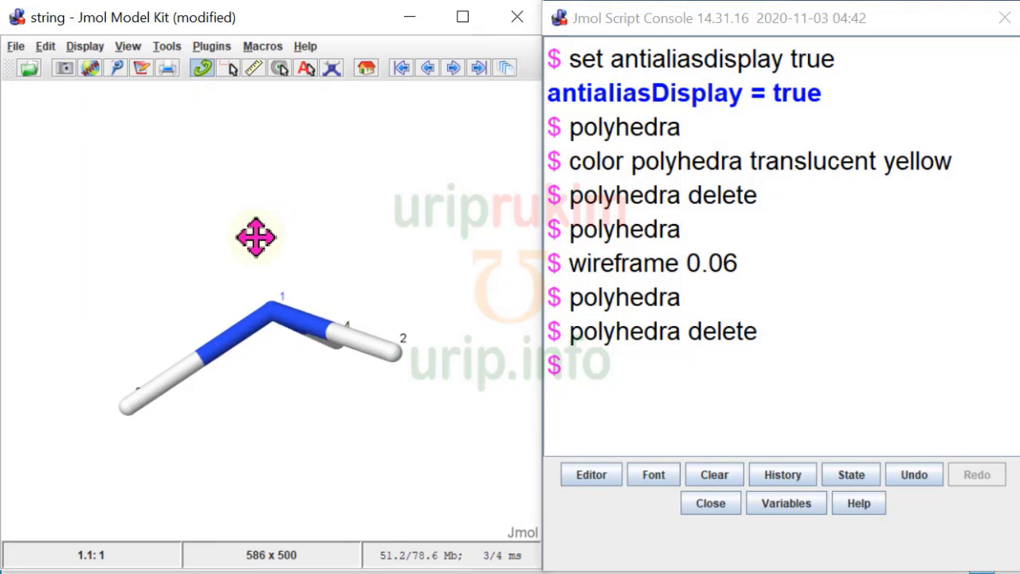
drag(255, 234, 518, 419)
Enlarge the atom labels by running "set fontsize 24" in the console.
click(598, 371)
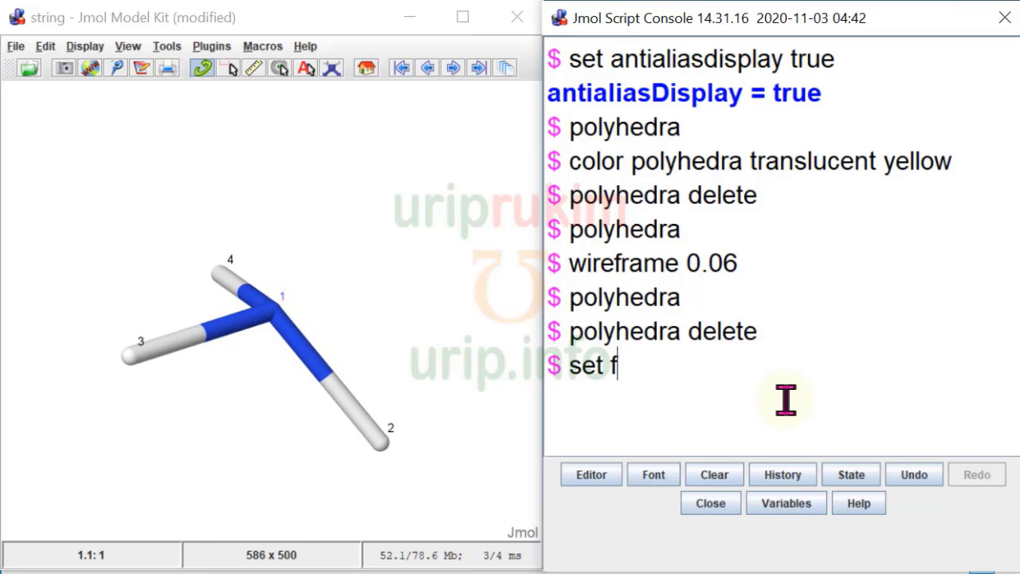
text(set fontsize 24)
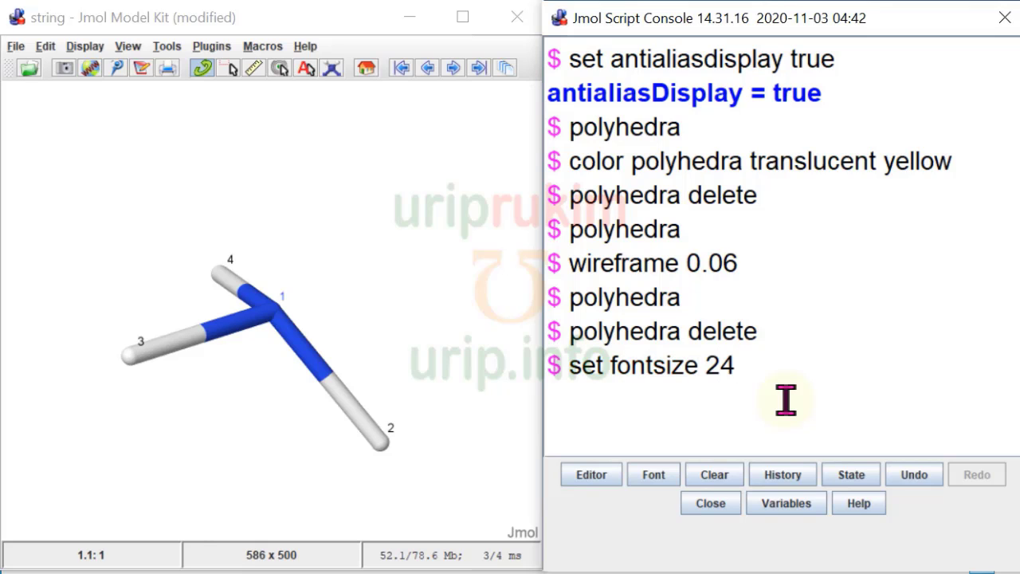
key(Return)
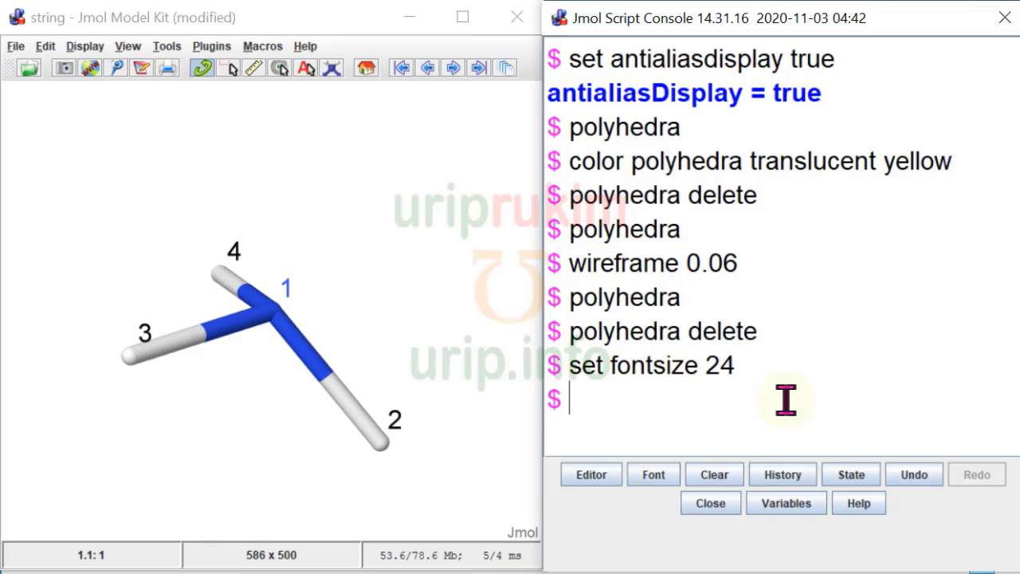
drag(422, 371, 157, 248)
Draw a polygon through atoms 1, 2 and 3 by running "draw polygon1 [@1 @2 @3]" in the console.
click(590, 404)
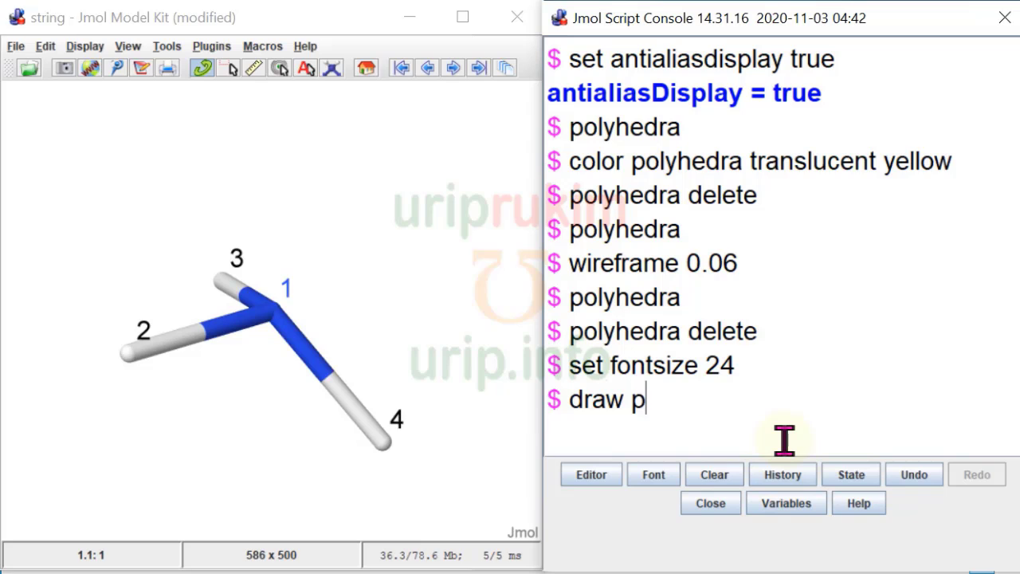
text(draw polygo)
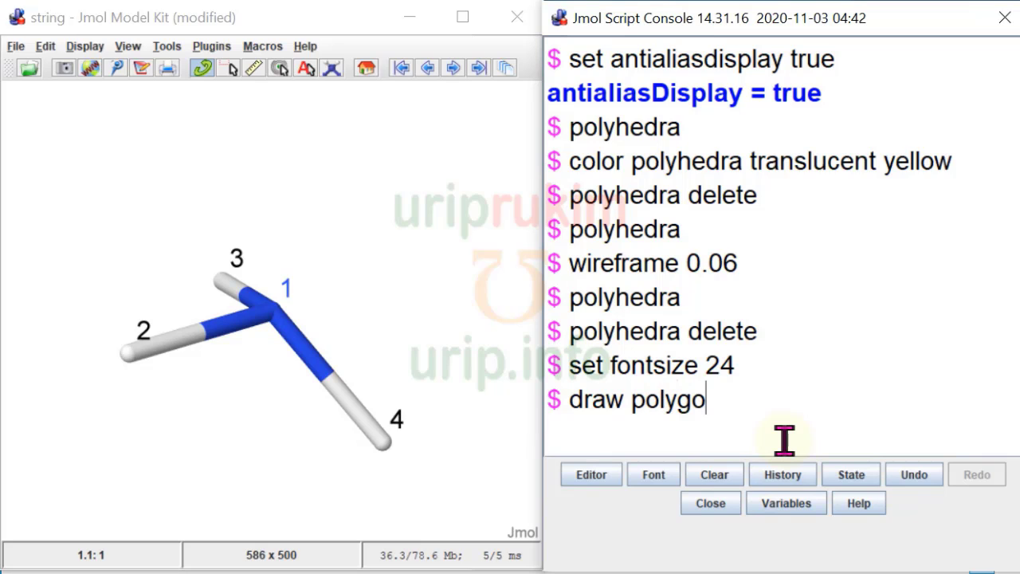
text(n)
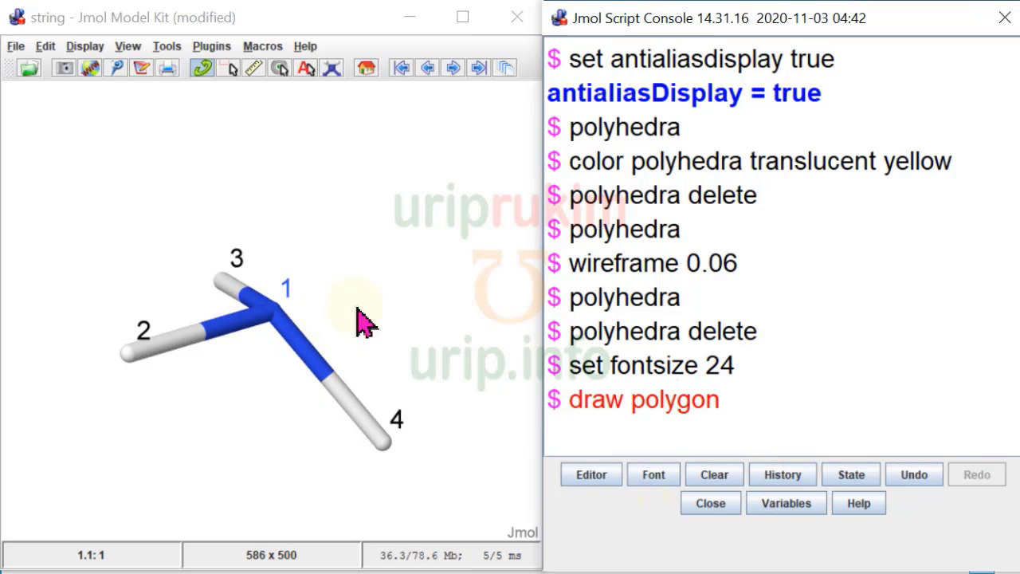
drag(358, 318, 382, 275)
drag(72, 322, 312, 453)
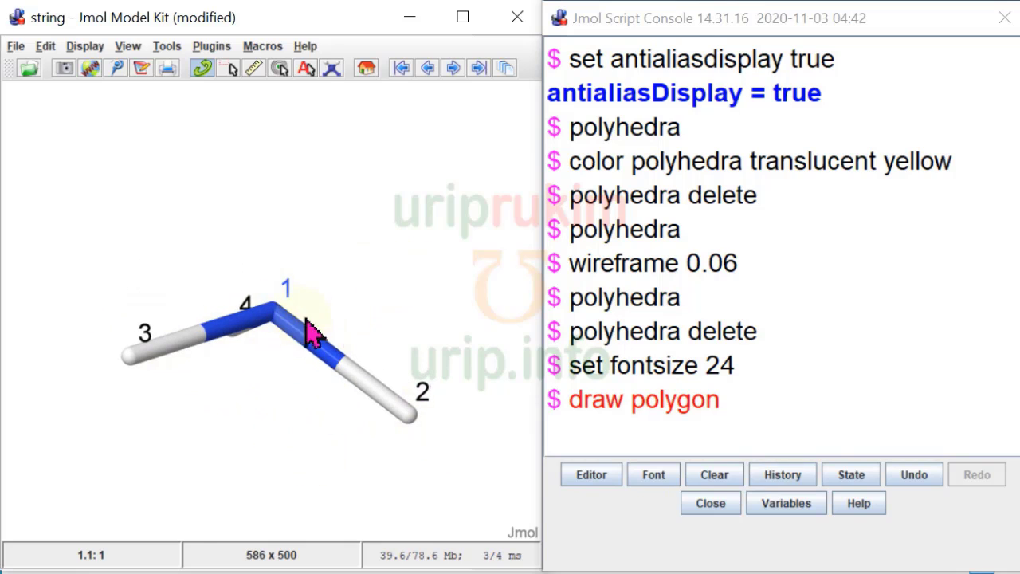
drag(314, 326, 279, 337)
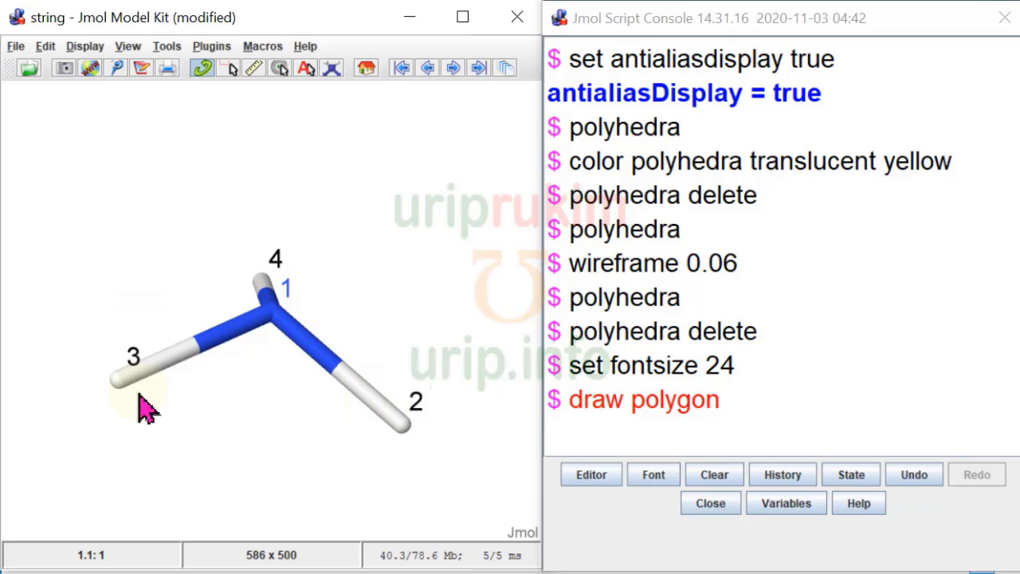
click(934, 434)
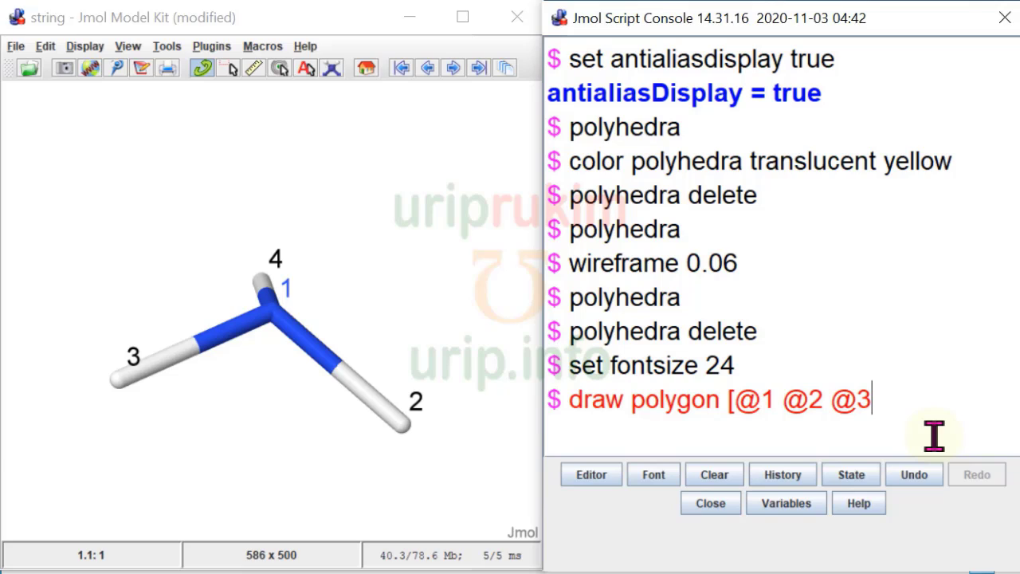
text(])
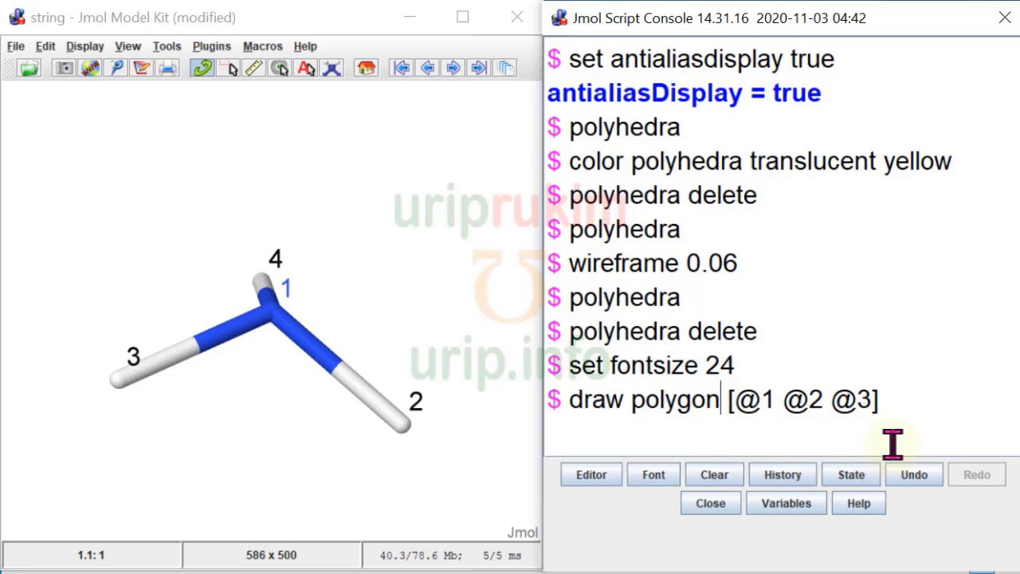
text(1)
click(909, 400)
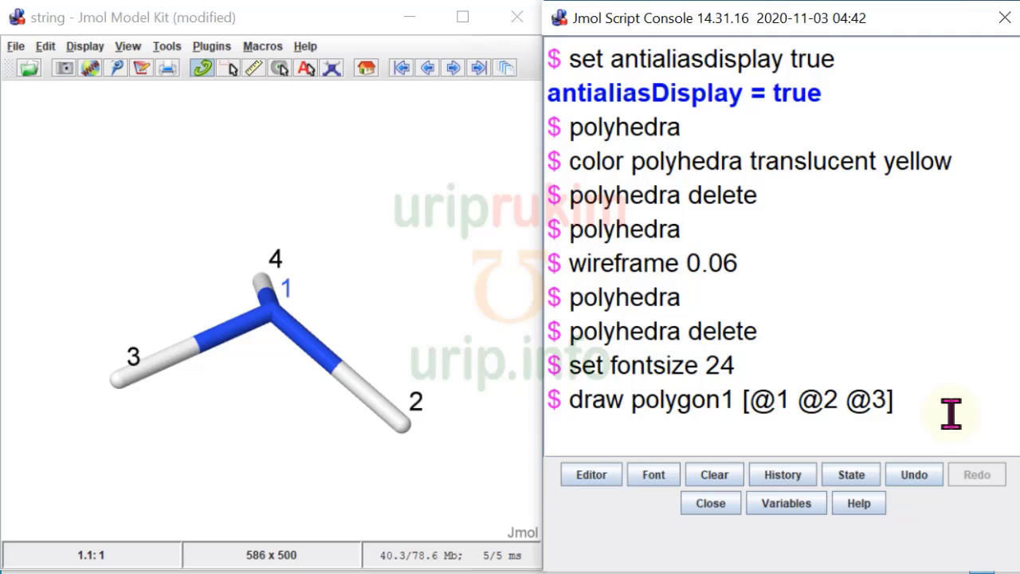
key(Return)
mouse_move(367, 332)
mouse_down()
mouse_move(343, 297)
mouse_move(196, 260)
mouse_move(262, 152)
mouse_move(353, 358)
mouse_move(375, 366)
mouse_up()
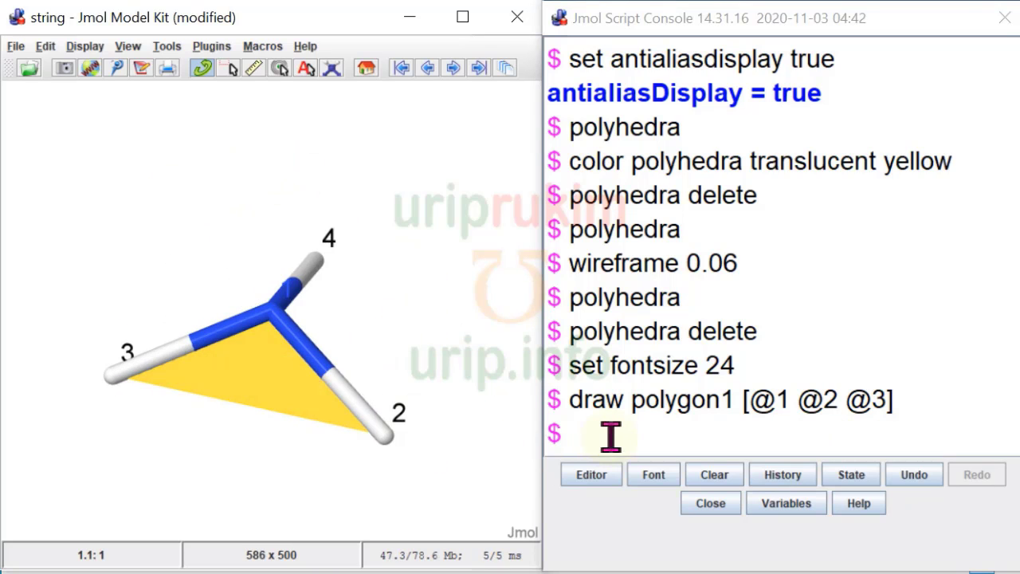
Make the first polygon see-through by running "draw polygon1 [@1 @2 @3] translucent", and examine it on the rotated model.
click(611, 435)
key(Up)
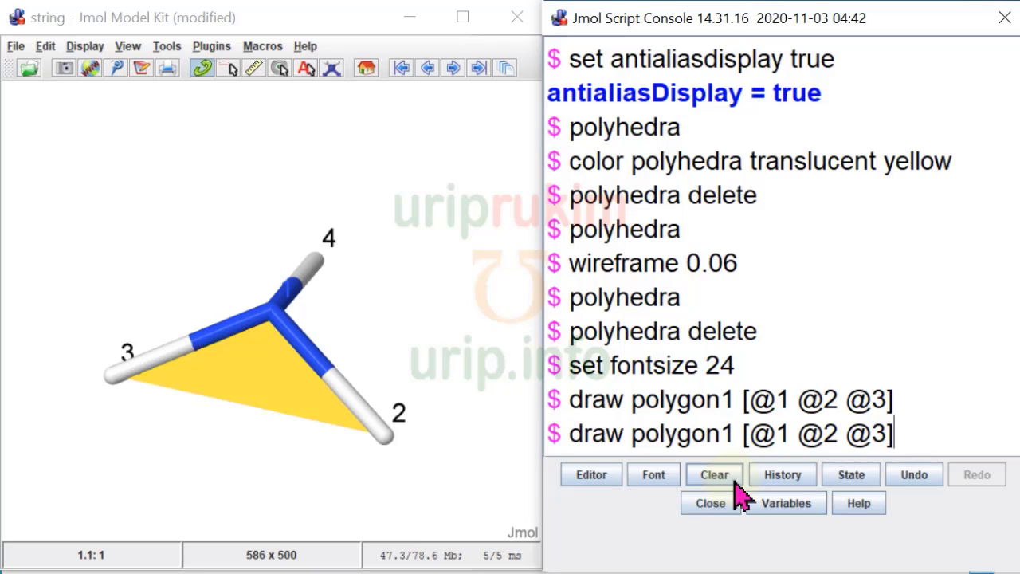
text(tra)
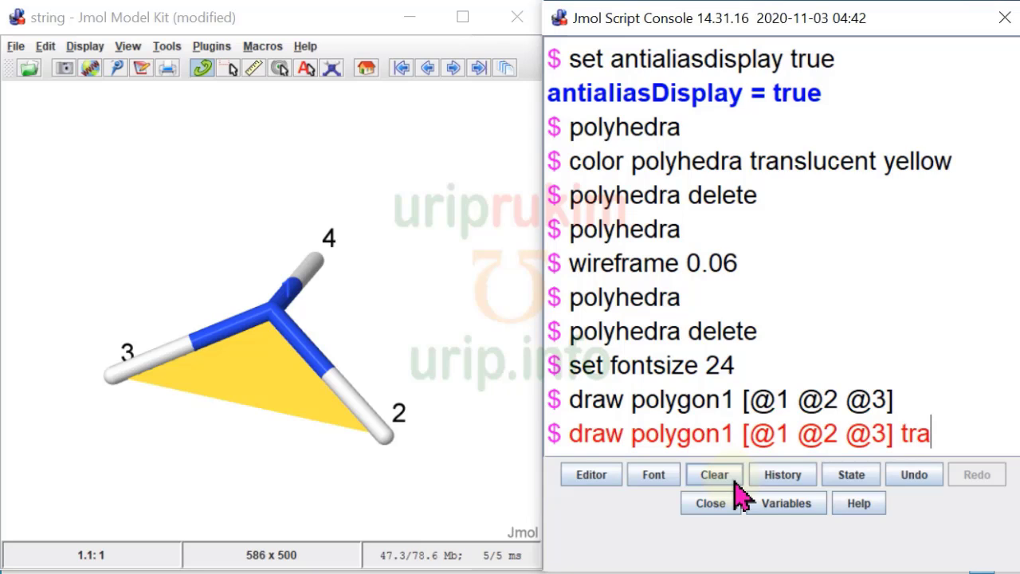
text(nslucent)
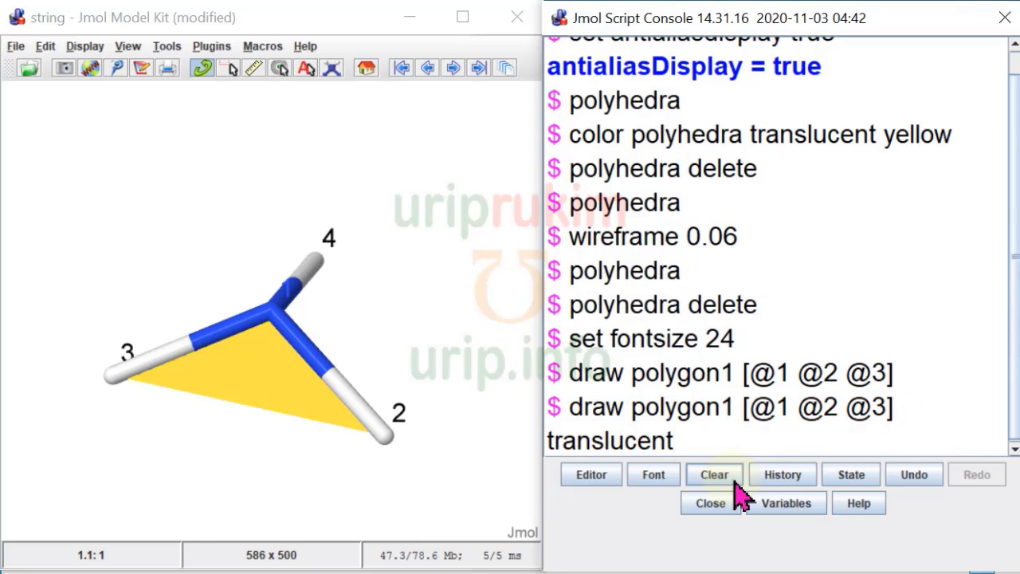
key(Return)
mouse_move(478, 388)
mouse_down()
mouse_move(203, 250)
mouse_move(378, 303)
mouse_move(400, 247)
mouse_move(422, 266)
mouse_move(278, 268)
mouse_move(175, 287)
mouse_move(189, 294)
mouse_move(144, 285)
mouse_up()
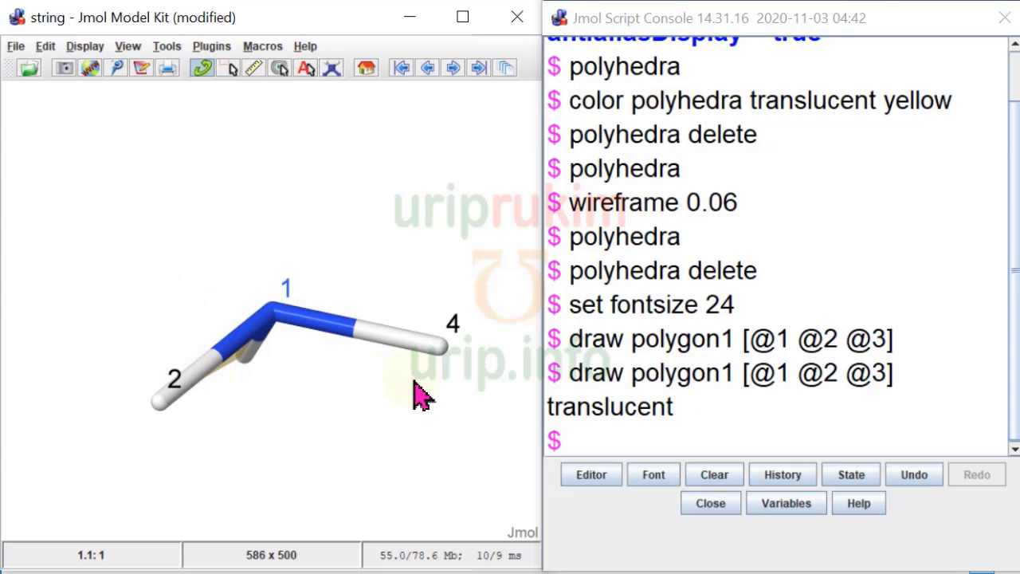
Add a blue see-through face through atoms 1, 2 and 4 by running "draw polygon2 [@1 @2 @4] translucent blue".
click(591, 431)
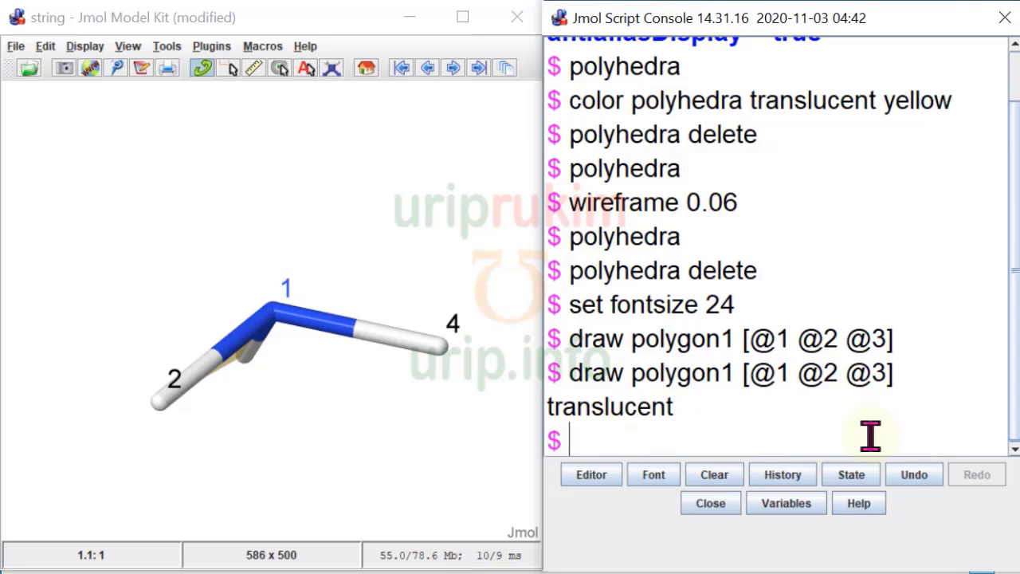
key(Up)
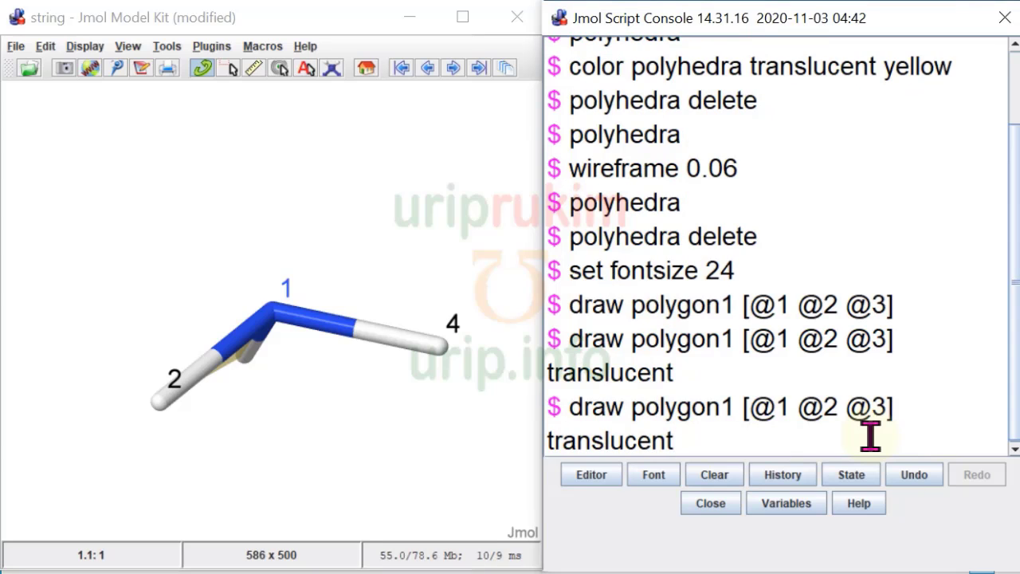
click(723, 410)
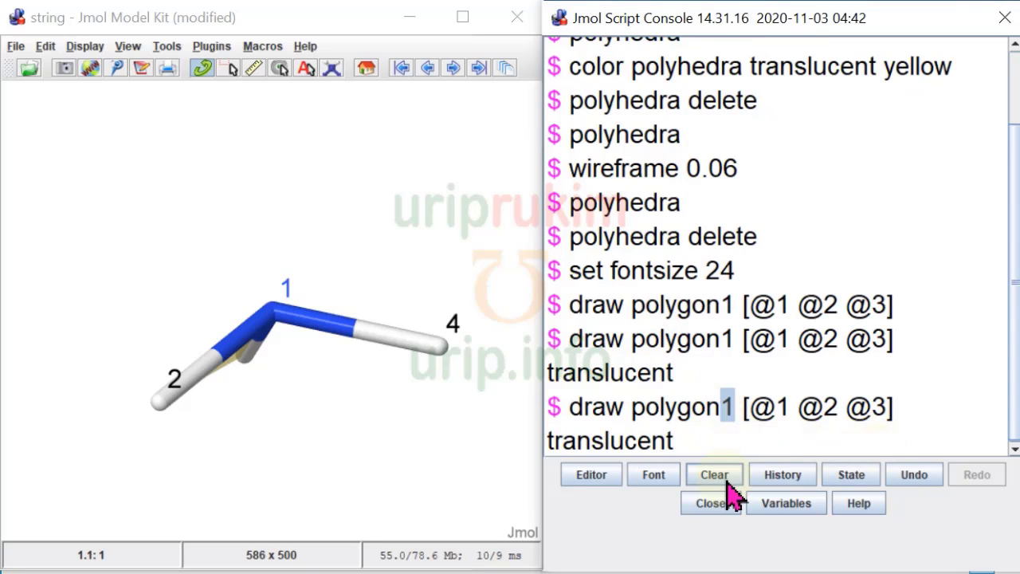
text(2)
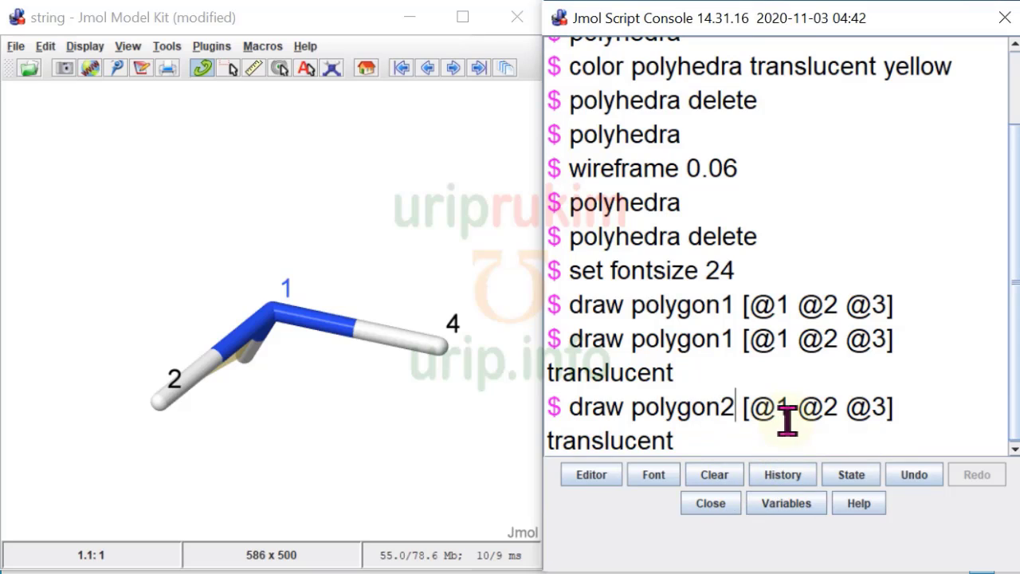
double_click(880, 408)
text(4)
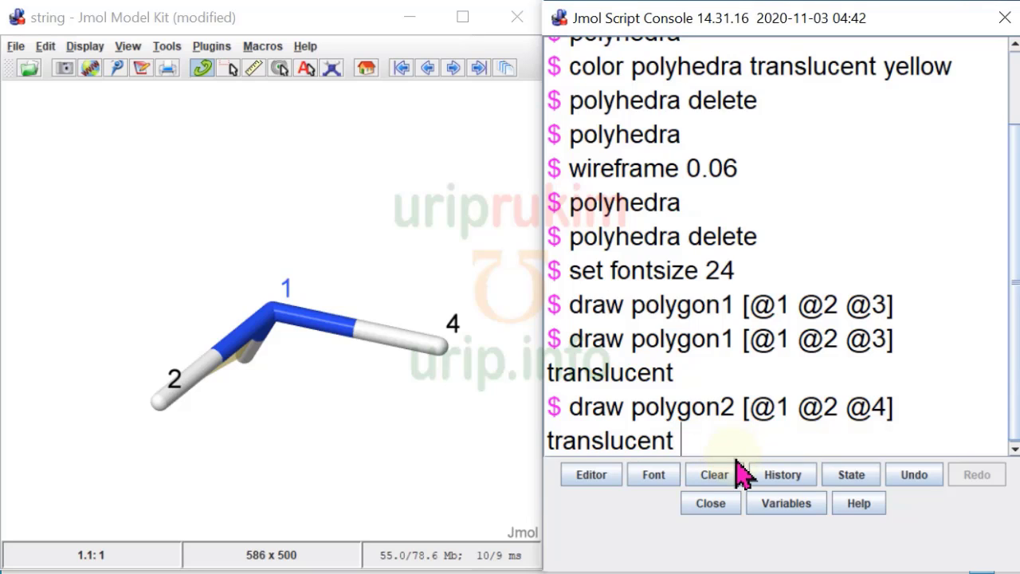
text( bl)
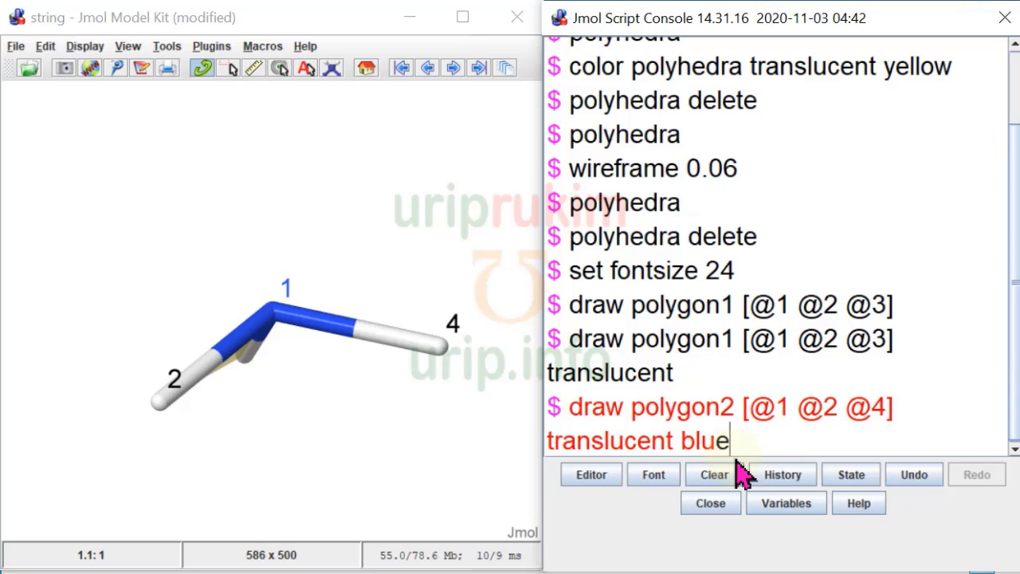
text(ue)
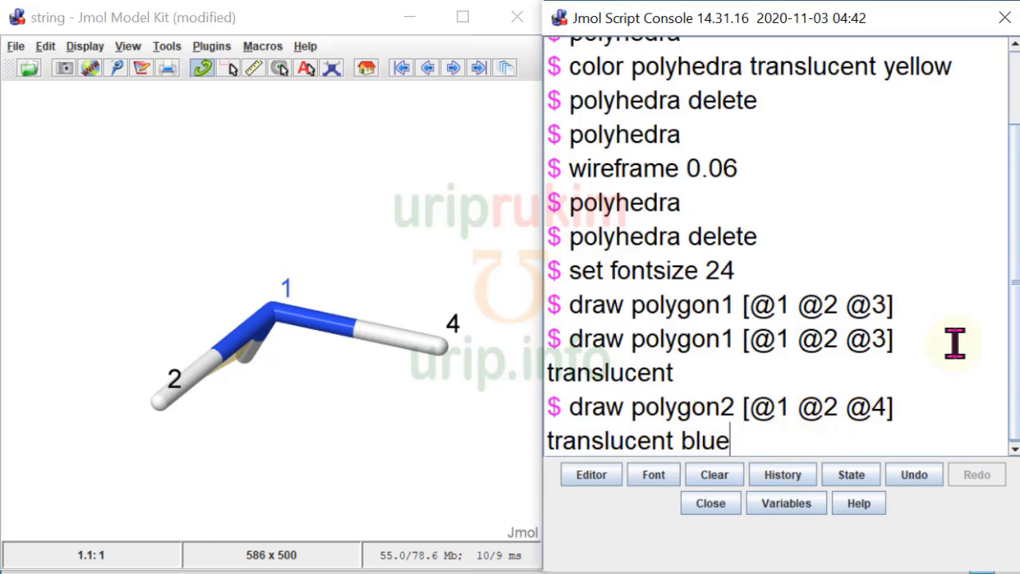
key(Return)
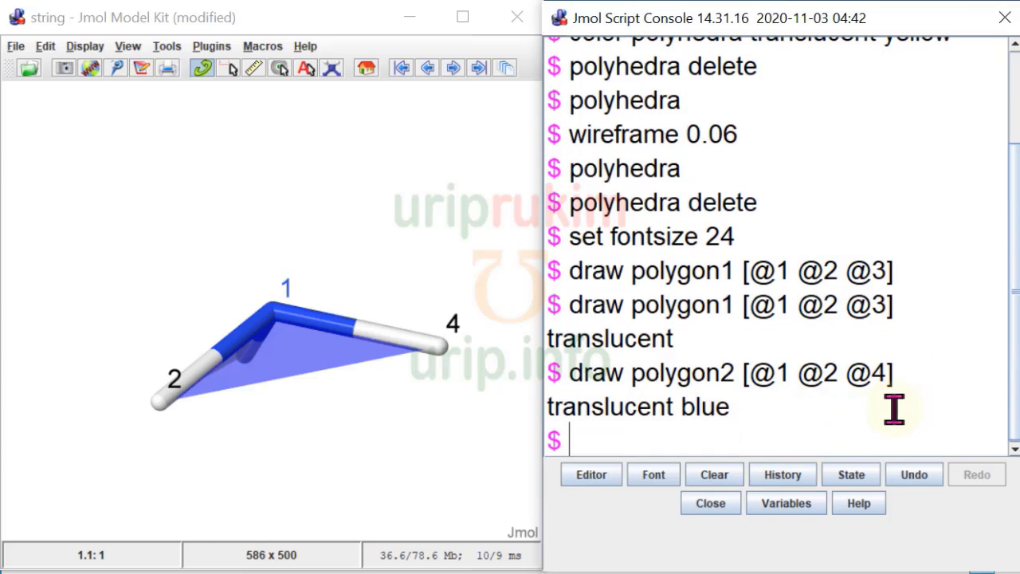
mouse_move(375, 303)
mouse_down()
mouse_move(364, 298)
mouse_move(367, 371)
mouse_move(394, 421)
mouse_move(359, 425)
mouse_move(178, 247)
mouse_move(212, 291)
mouse_move(199, 394)
mouse_move(292, 455)
mouse_move(291, 446)
mouse_up()
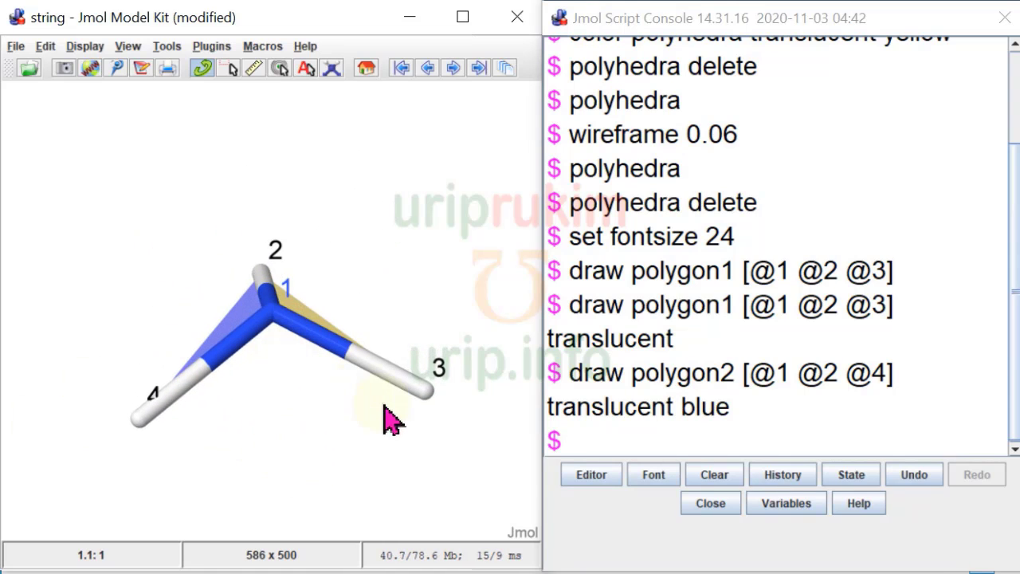
Add a red see-through face through atoms 1, 3 and 4 by running "draw polygon3 [@1 @3 @4] translucent red", and inspect all three faces.
click(576, 450)
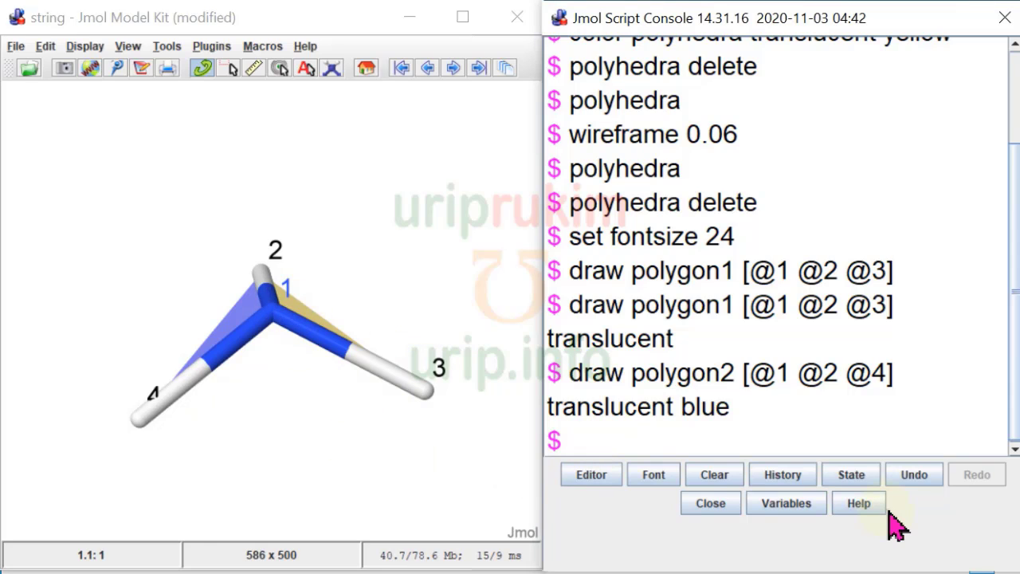
key(Up)
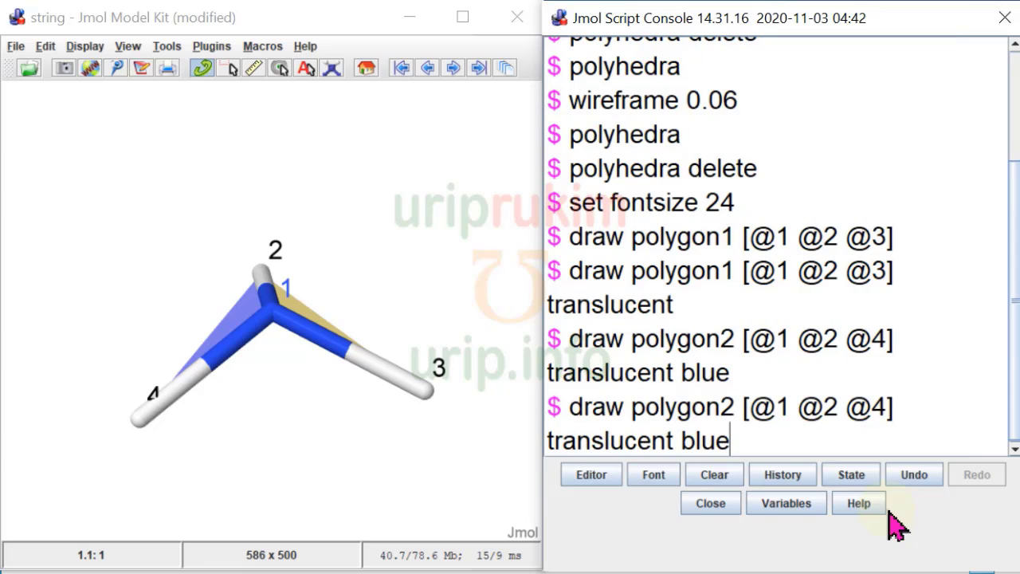
drag(721, 408, 728, 408)
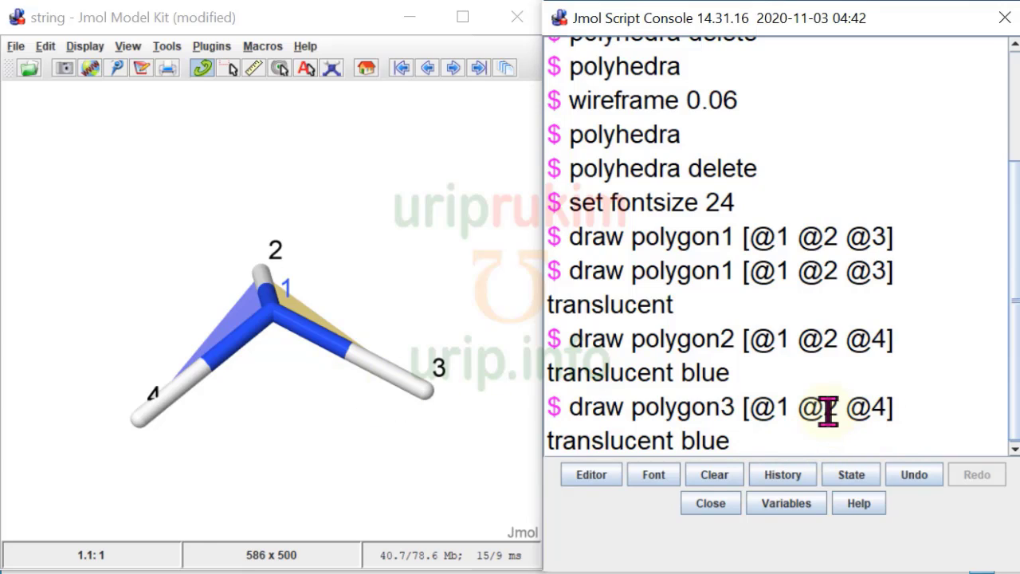
drag(822, 408, 837, 408)
text(3)
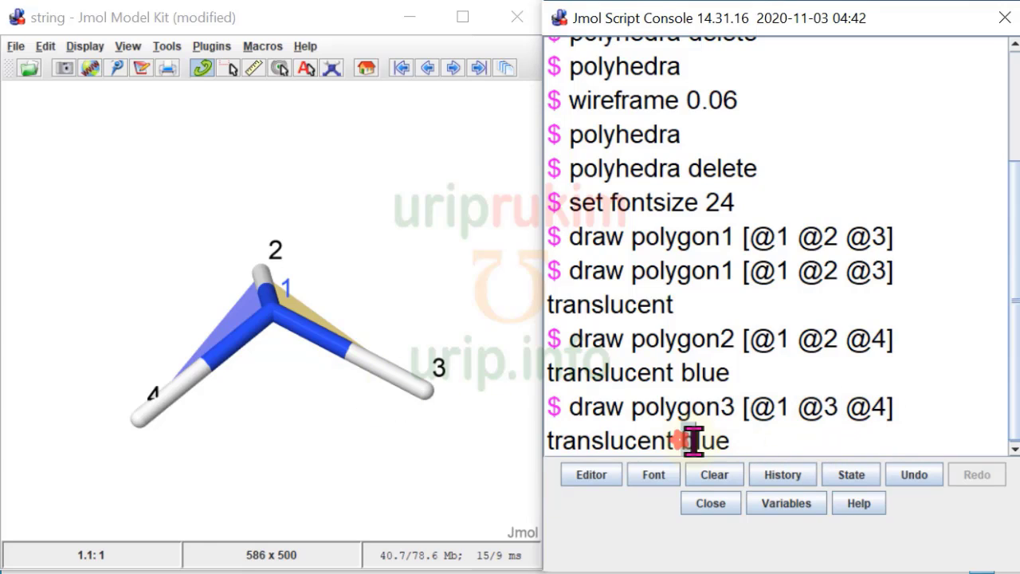
drag(693, 440, 730, 441)
text(red)
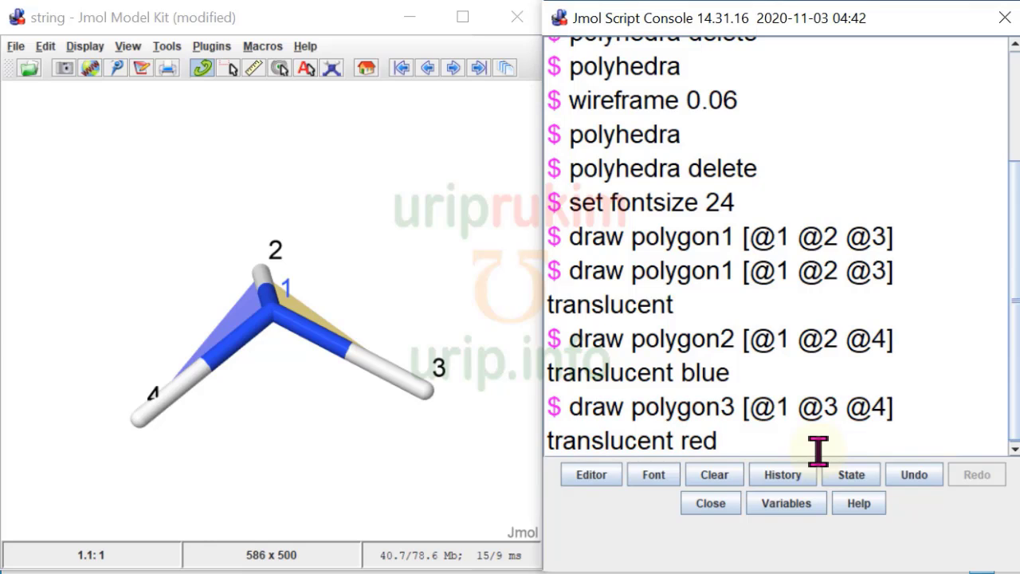
key(Return)
mouse_move(426, 295)
mouse_down()
mouse_move(332, 289)
mouse_move(202, 314)
mouse_move(326, 255)
mouse_move(308, 164)
mouse_move(227, 128)
mouse_move(221, 109)
mouse_up()
drag(386, 262, 371, 178)
drag(388, 245, 433, 221)
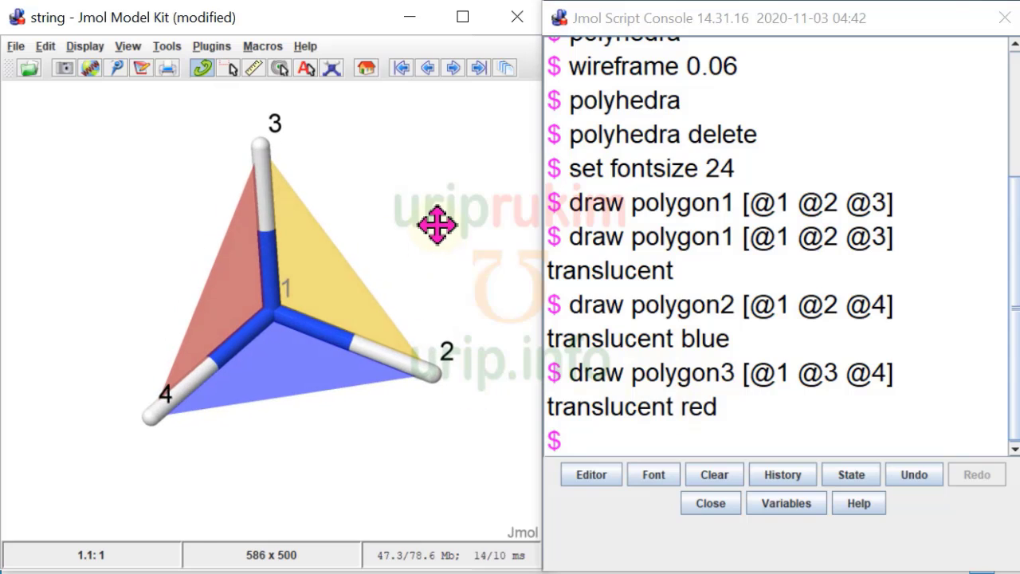
Close the pyramid's base with a green see-through face by running "draw polygon4 [@2 @3 @4] translucent green".
click(598, 435)
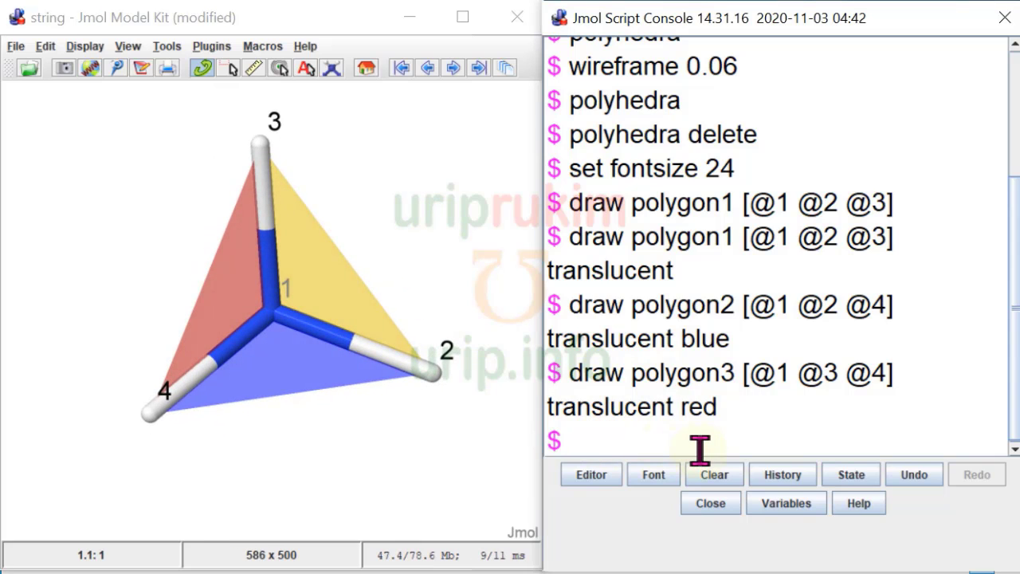
key(Up)
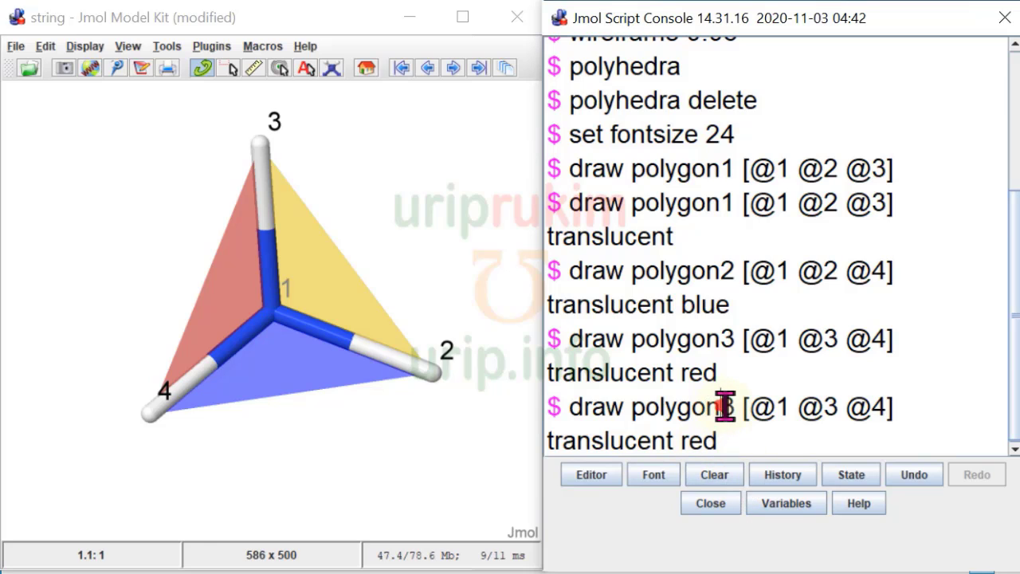
drag(724, 406, 732, 408)
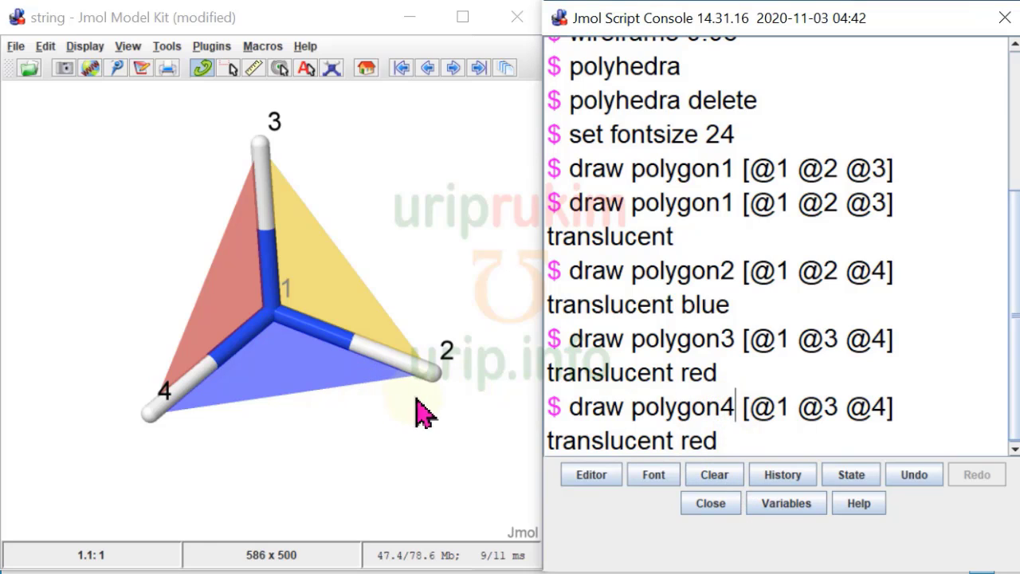
double_click(788, 410)
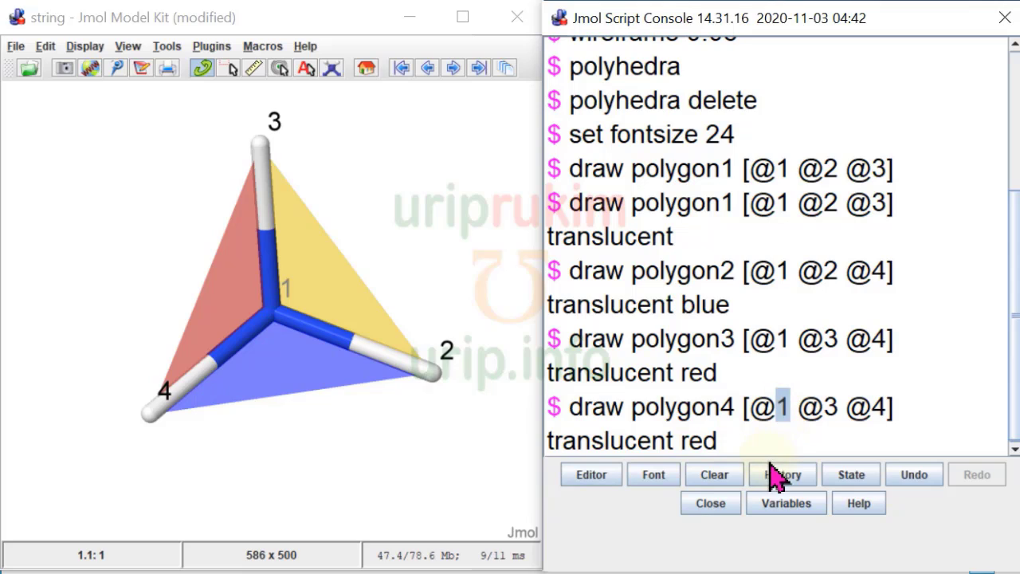
drag(678, 438, 711, 438)
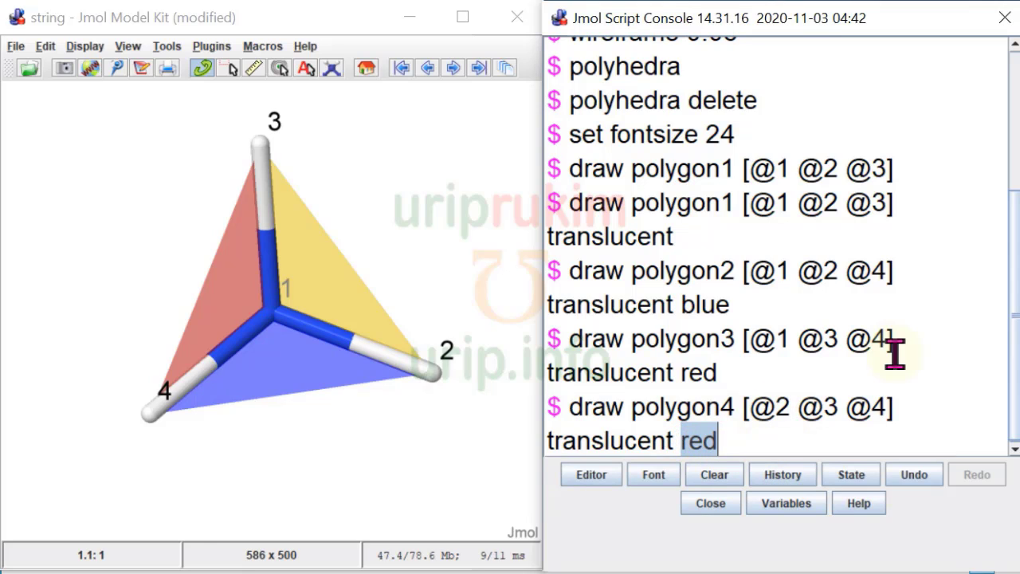
text(green)
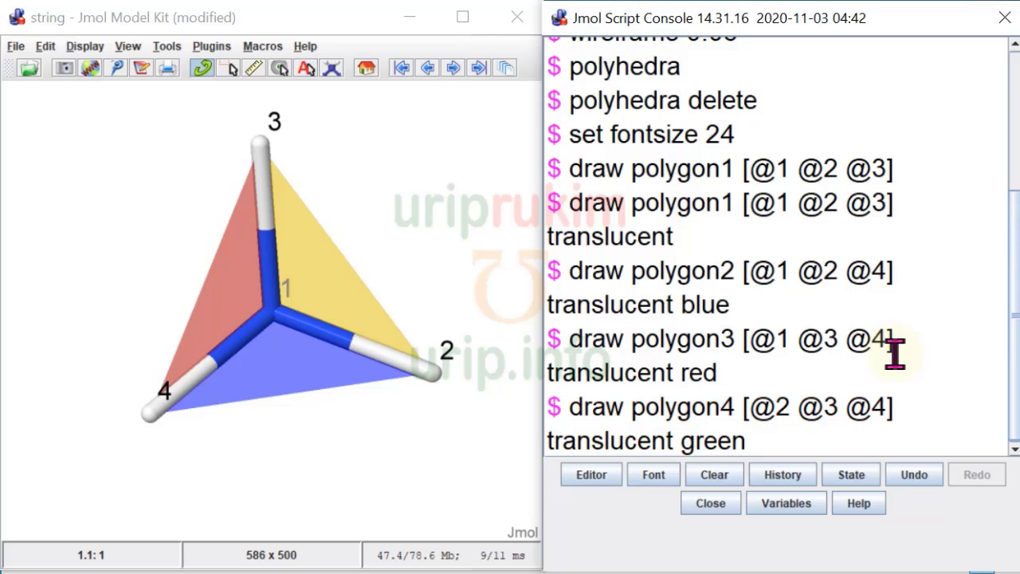
key(Return)
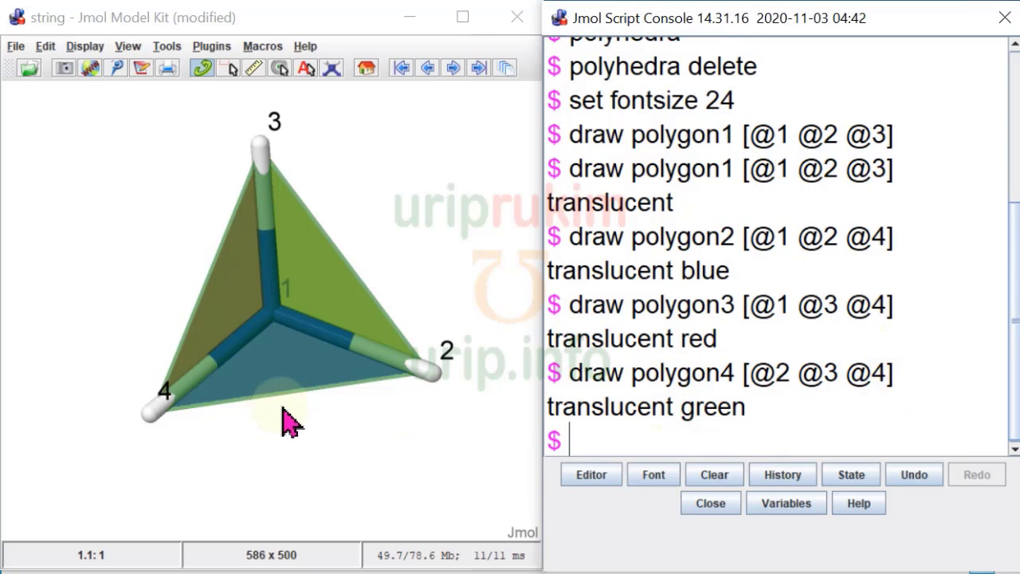
Outline the base edge between atoms 2 and 3 in red by running "draw line1 [@2 @3] color red".
drag(419, 219, 280, 485)
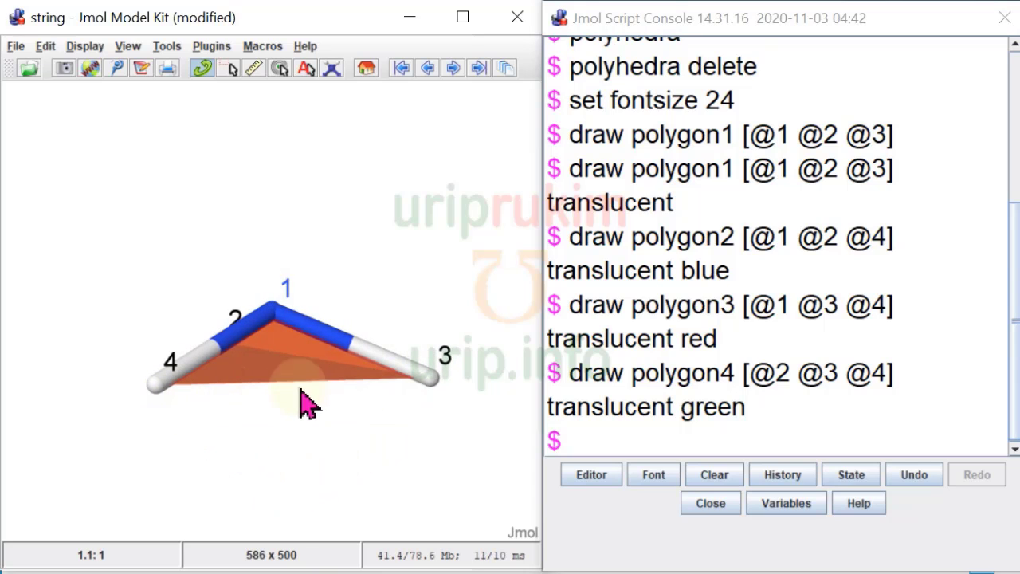
drag(358, 398, 308, 75)
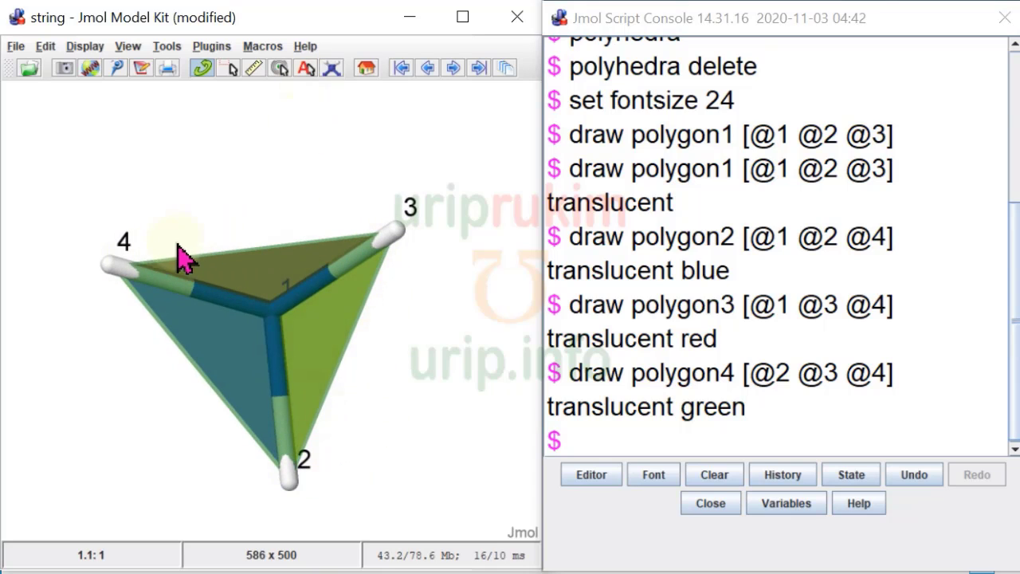
click(598, 438)
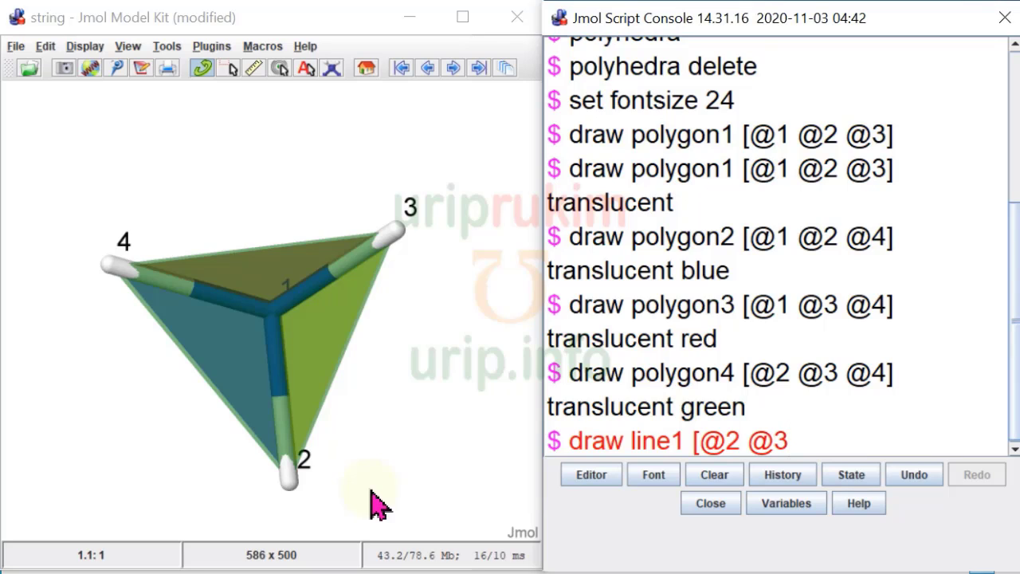
key(Return)
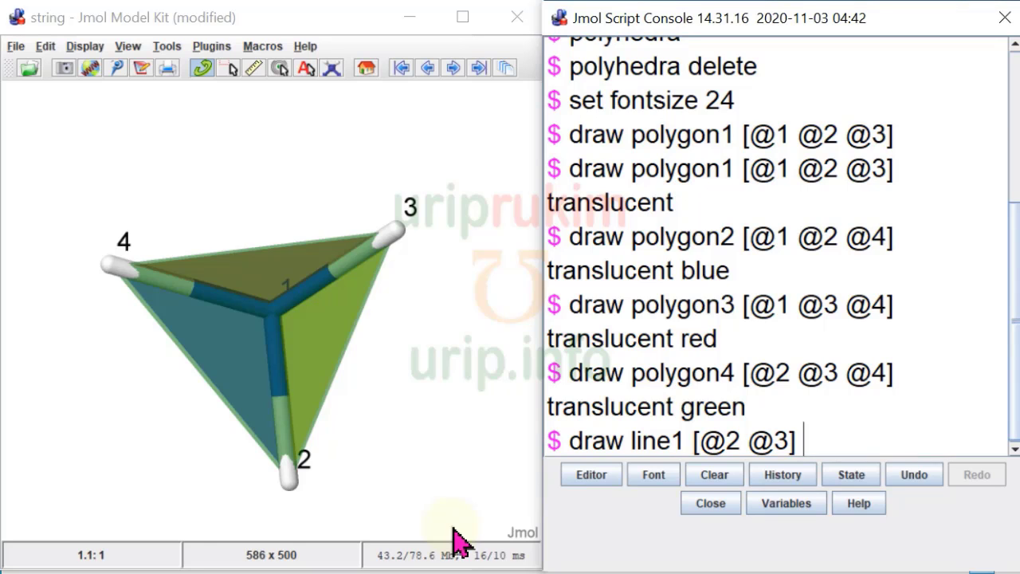
text(color re)
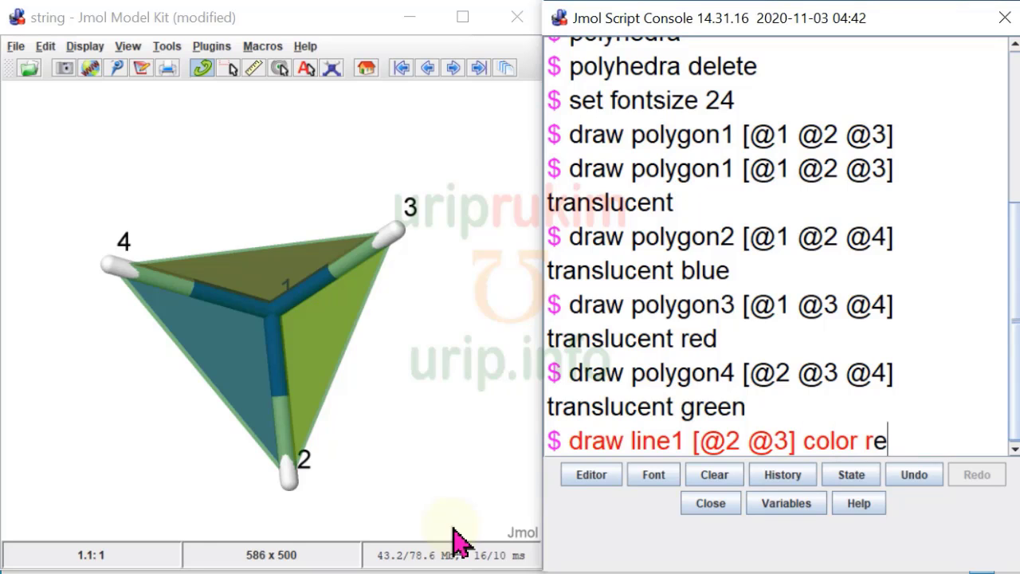
text(d)
key(Return)
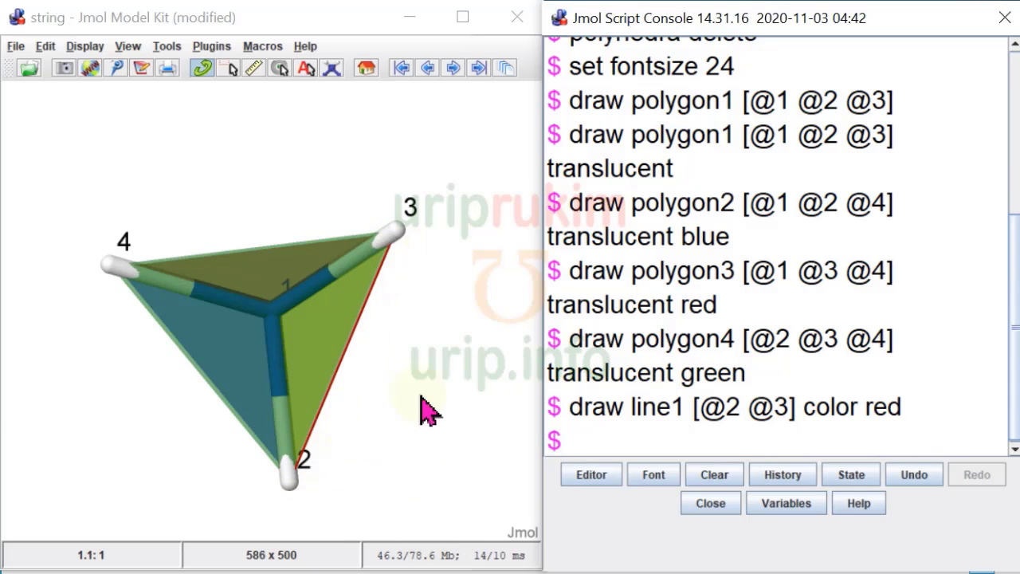
Outline the edge between atoms 2 and 4 in red by running "draw line2 [@2 @4] color red".
drag(423, 397, 376, 395)
drag(239, 162, 318, 326)
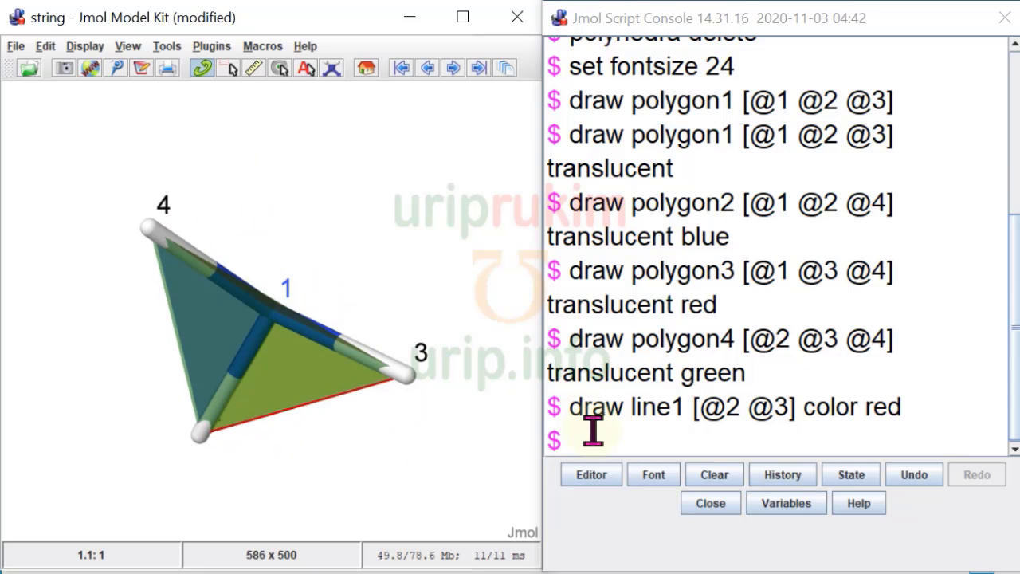
key(Up)
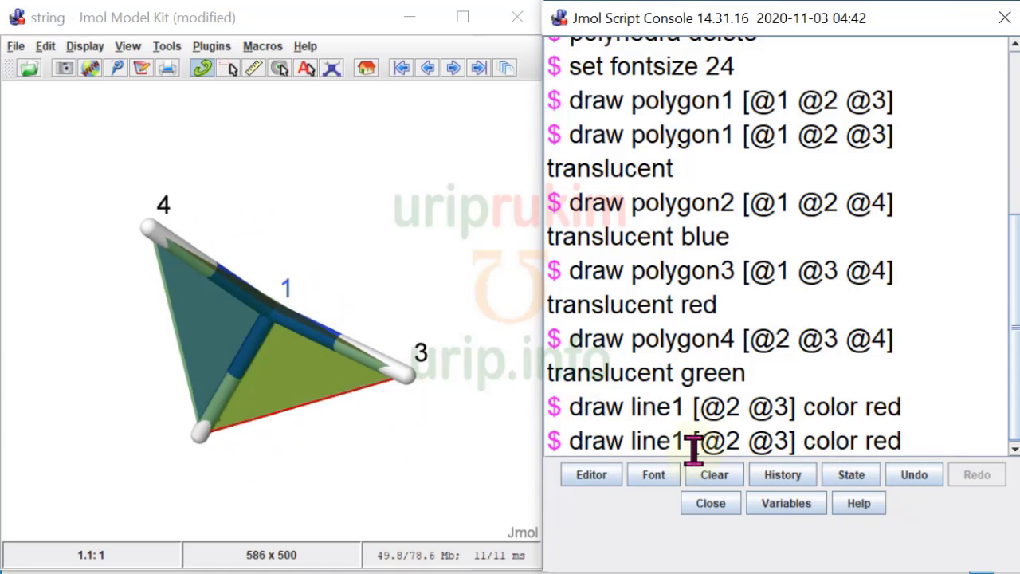
text(2)
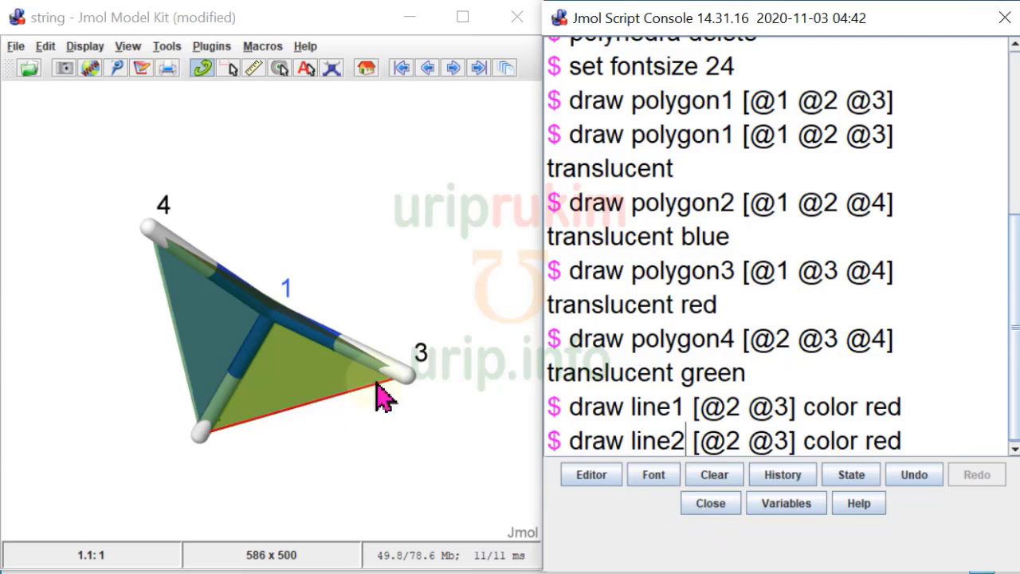
drag(373, 381, 417, 241)
click(780, 442)
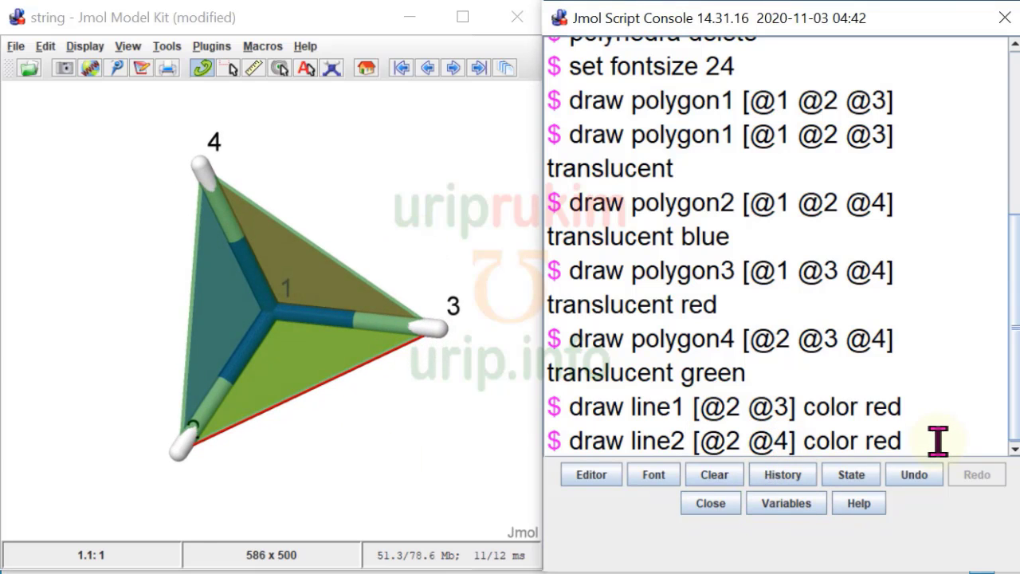
key(Return)
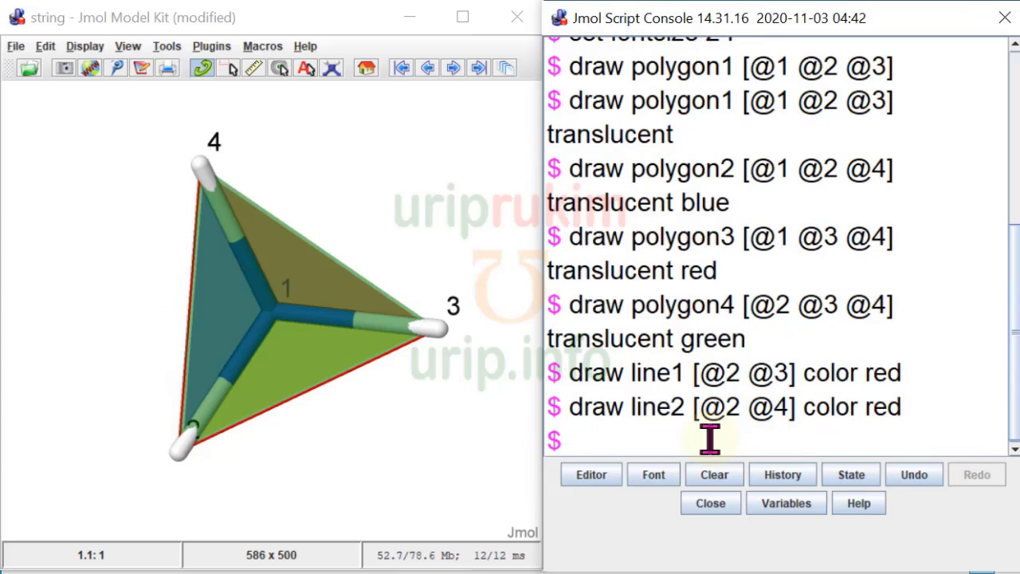
Outline the edge between atoms 3 and 4 in red by running "draw line3 [@3 @4] color red".
key(Up)
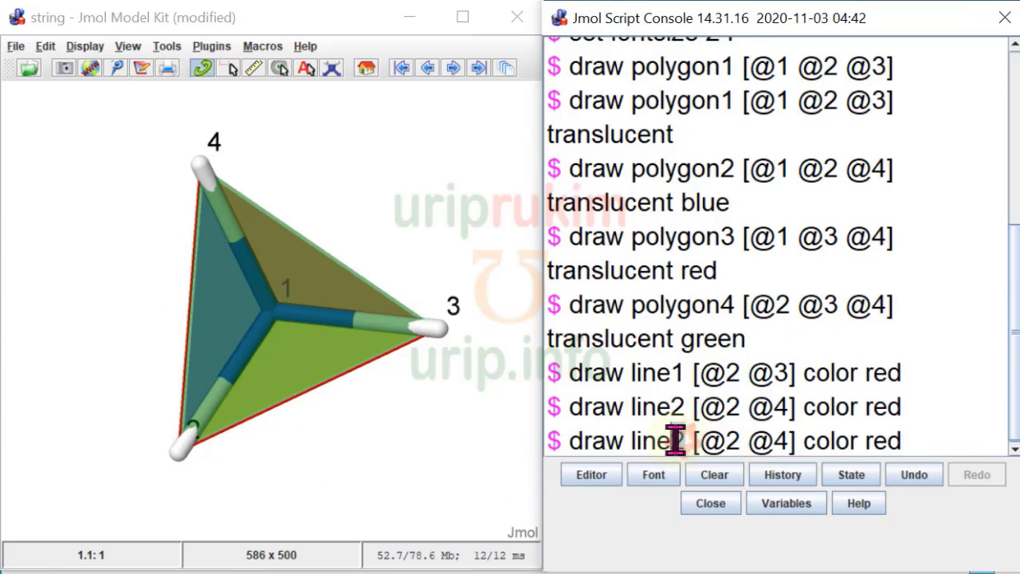
click(679, 440)
key(BackSpace)
text(3 [@)
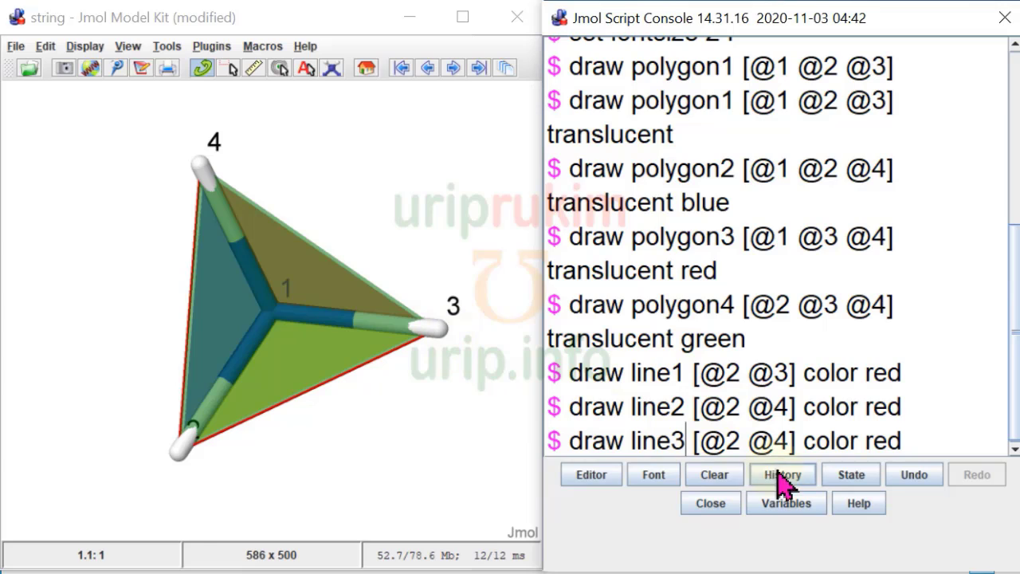
text(3)
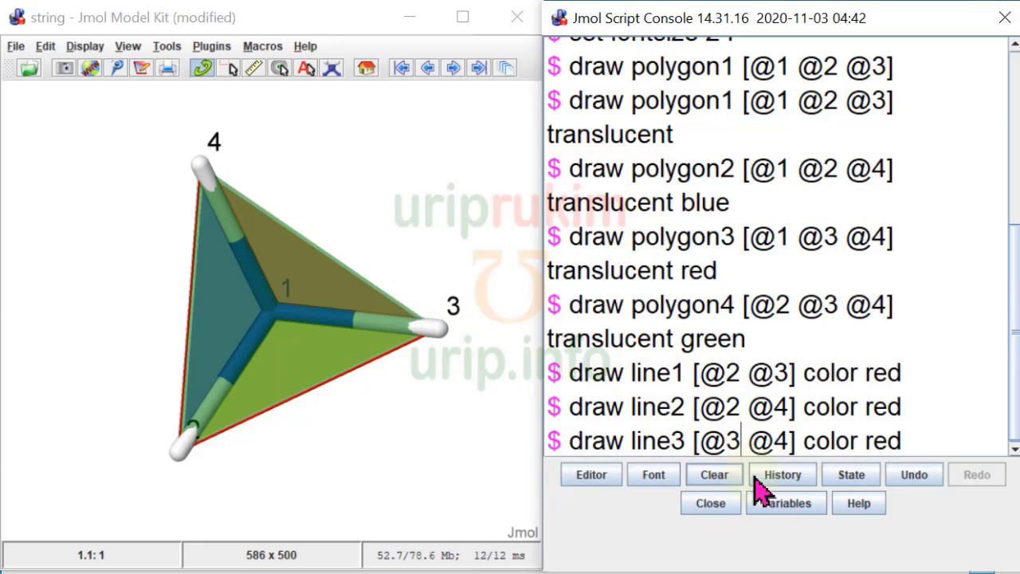
key(Return)
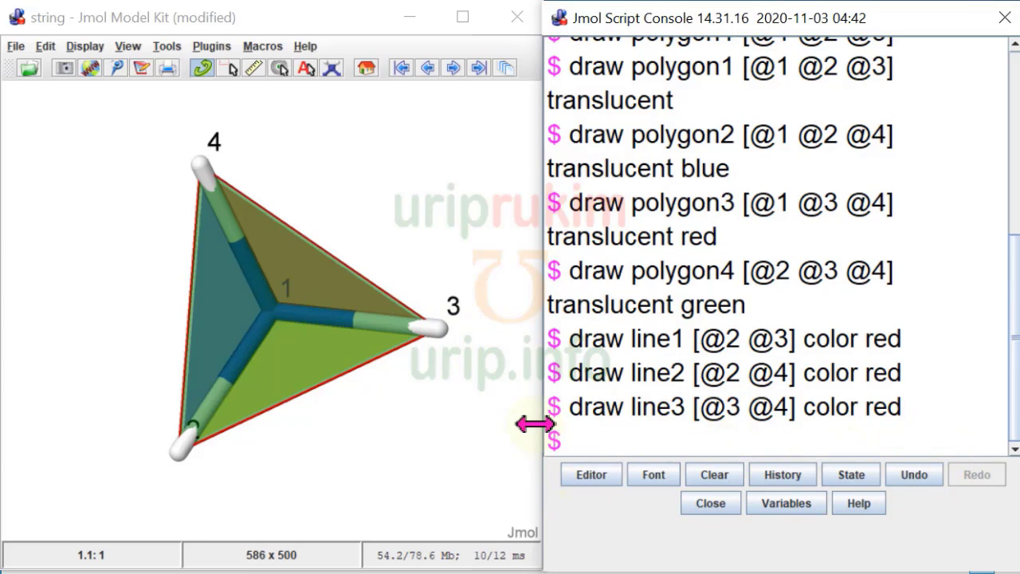
Label the atoms with their element symbols instead of numbers, and inspect the outlined pyramid from several sides.
mouse_move(432, 221)
mouse_down()
mouse_move(344, 444)
mouse_move(423, 451)
mouse_move(232, 444)
mouse_move(98, 328)
mouse_move(64, 340)
mouse_move(81, 412)
mouse_move(178, 430)
mouse_move(415, 505)
mouse_up()
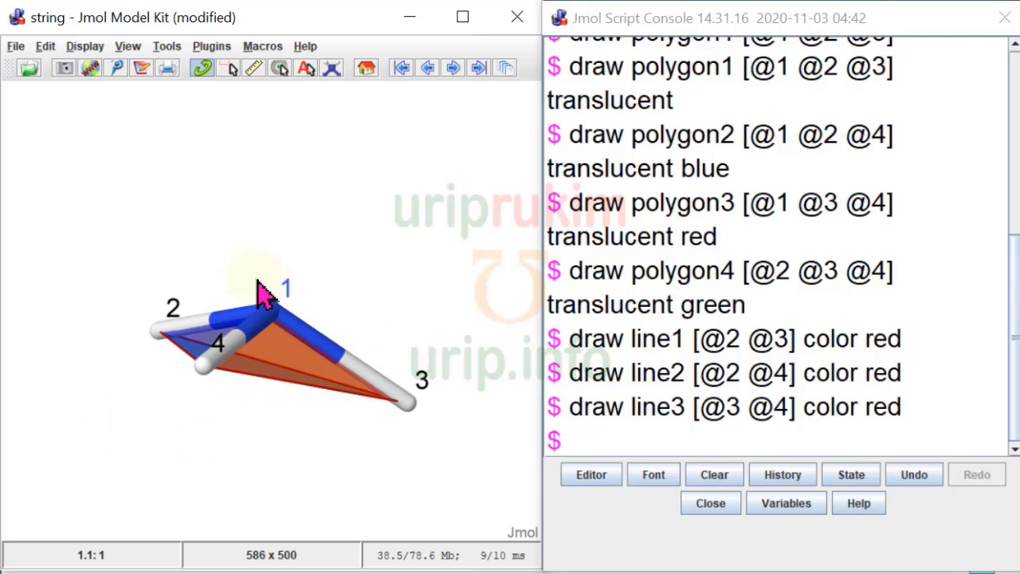
click(85, 47)
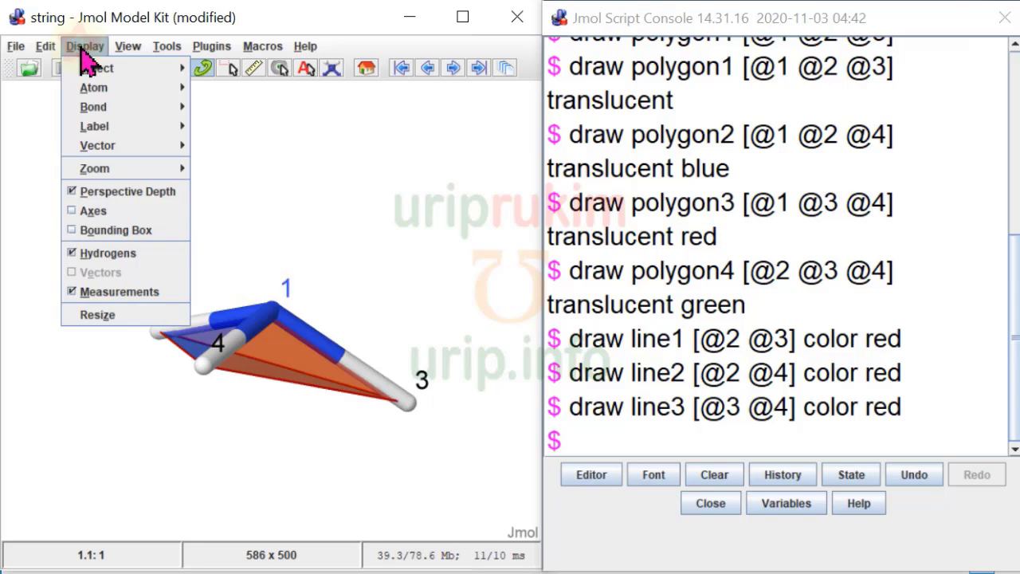
mouse_move(96, 127)
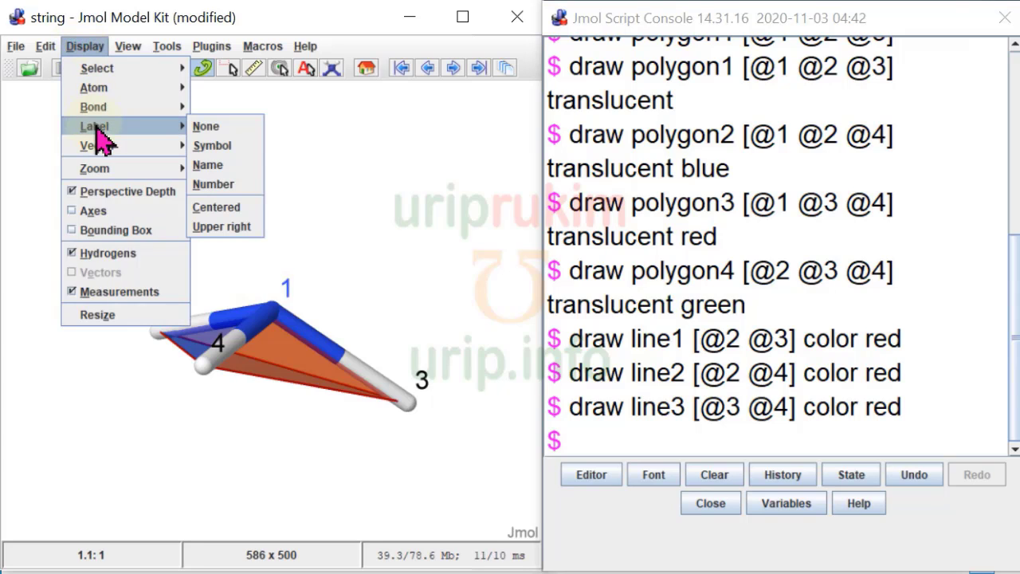
click(220, 148)
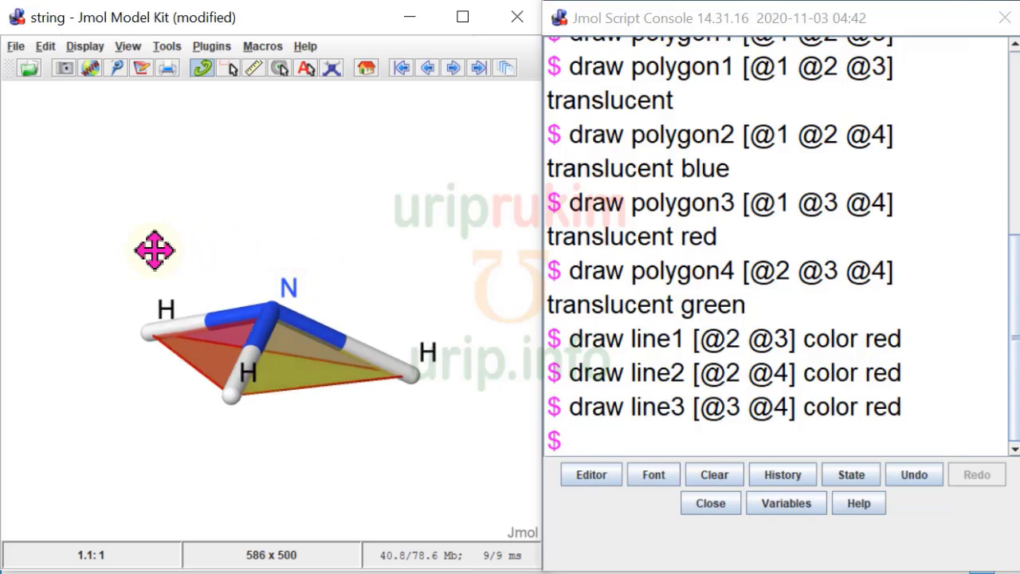
drag(154, 250, 191, 469)
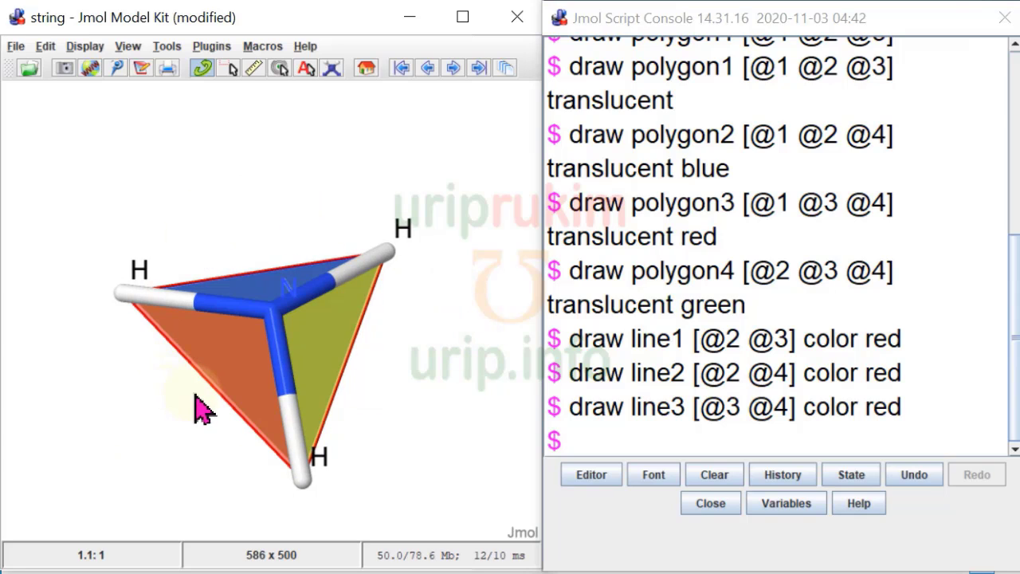
Export the model's current state to a file named Amoniak in the jmol-14.31.16 folder.
click(16, 47)
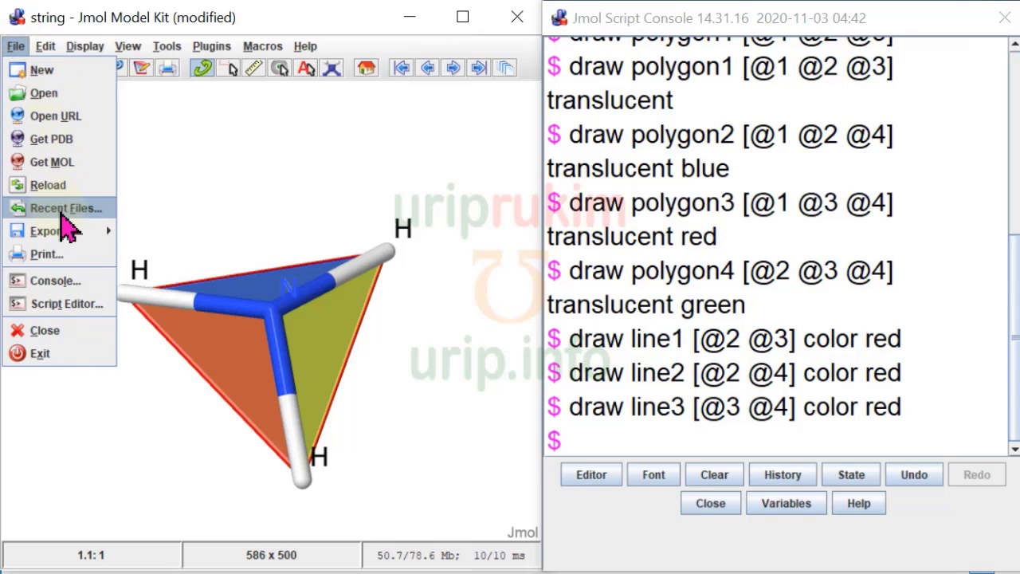
mouse_move(60, 232)
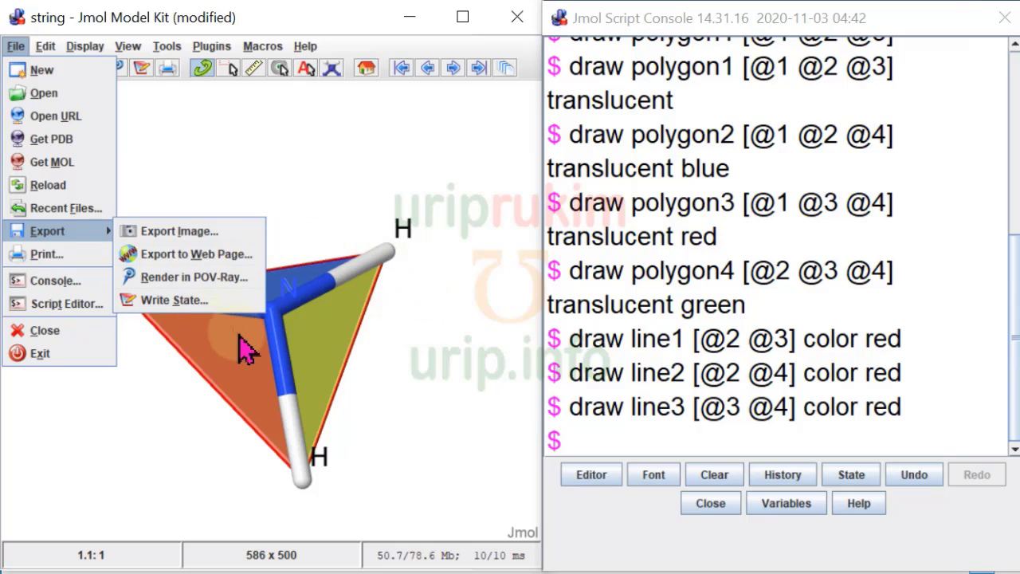
click(168, 300)
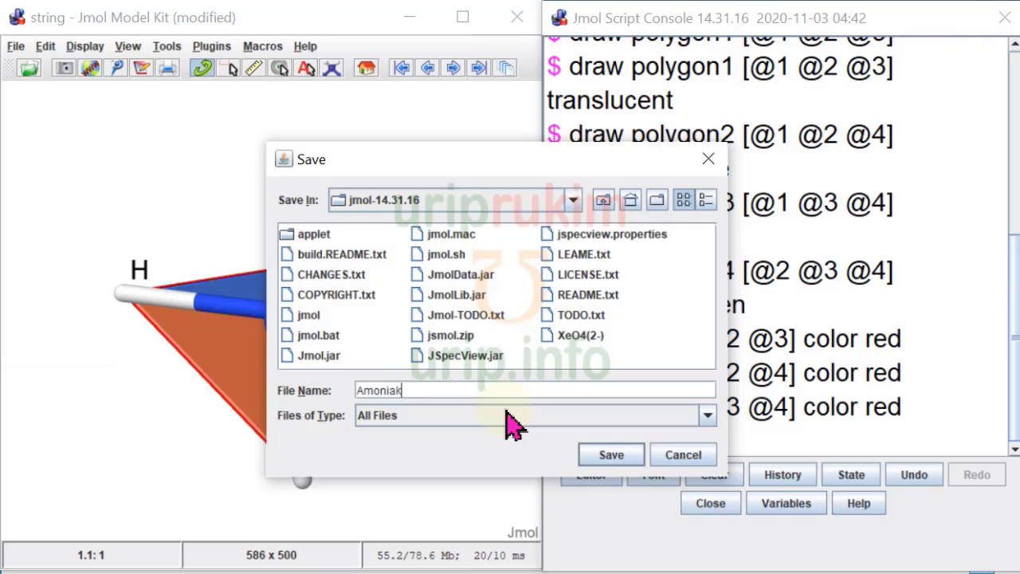
click(604, 458)
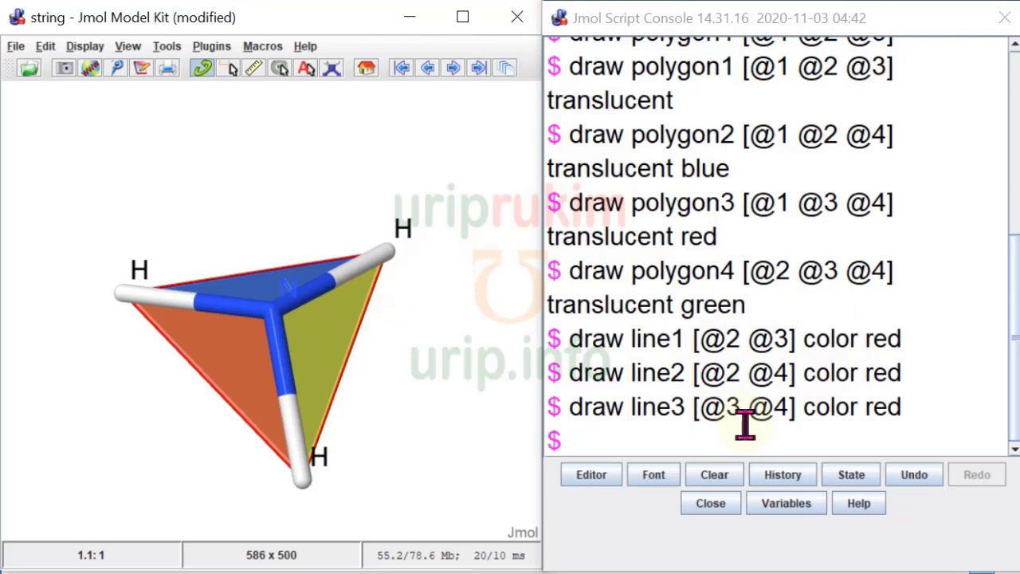
Close the script console and exit Jmol.
click(712, 506)
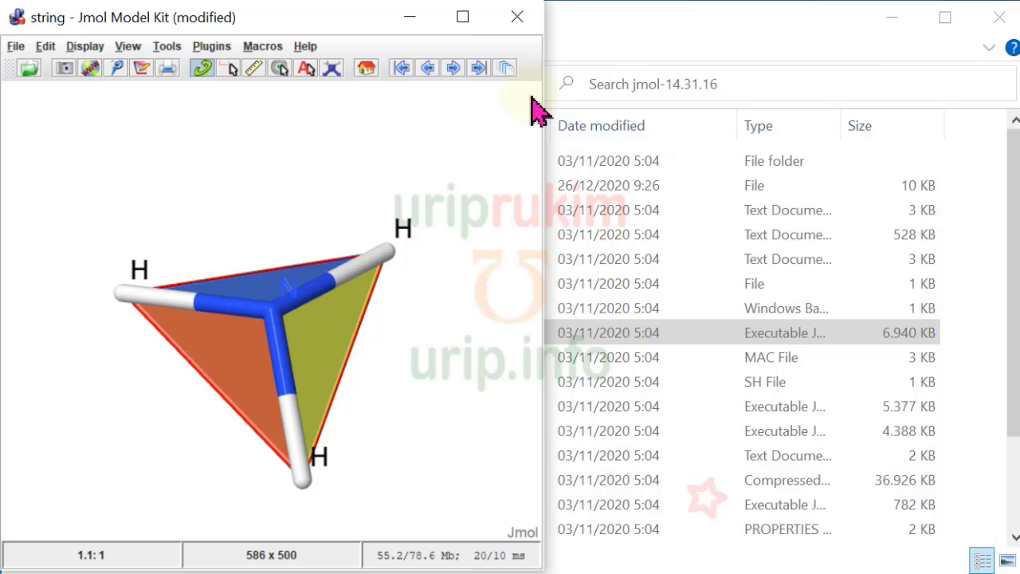
click(518, 22)
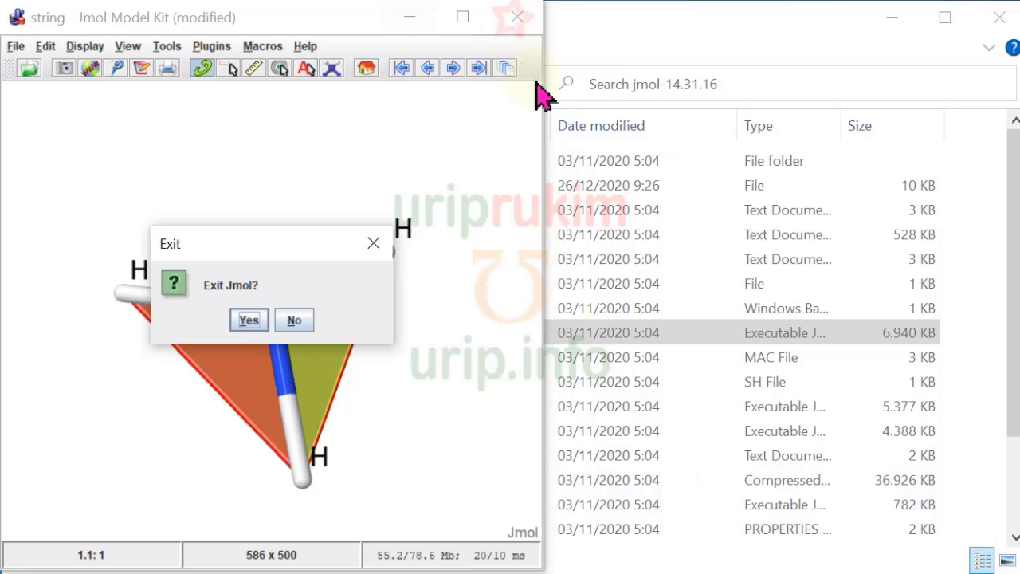
click(248, 319)
Find the saved Amoniak file in the jmol-14.31.16 folder and relaunch Jmol from its executable there.
scroll(570, 355, down, 1)
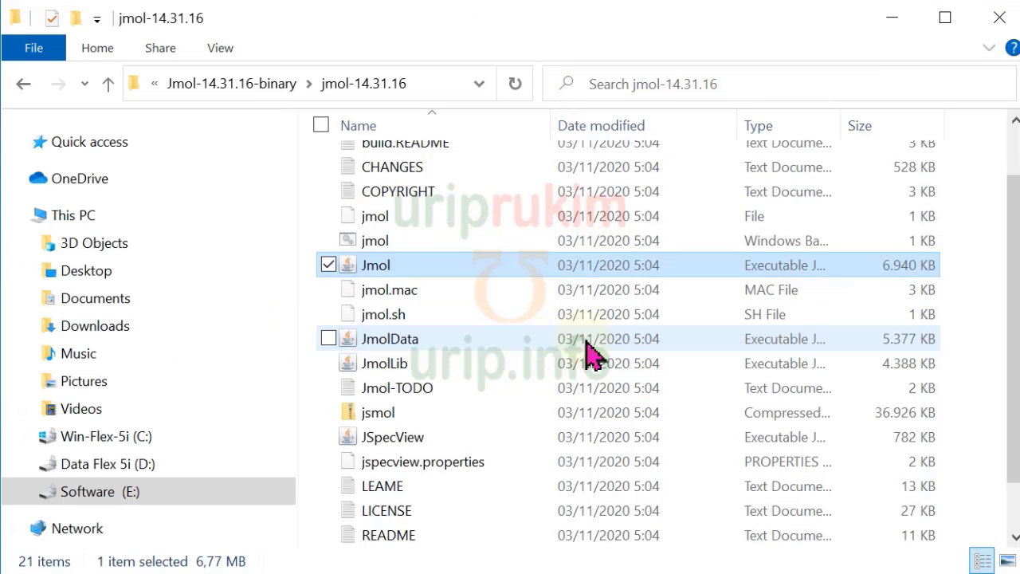
scroll(557, 334, up, 1)
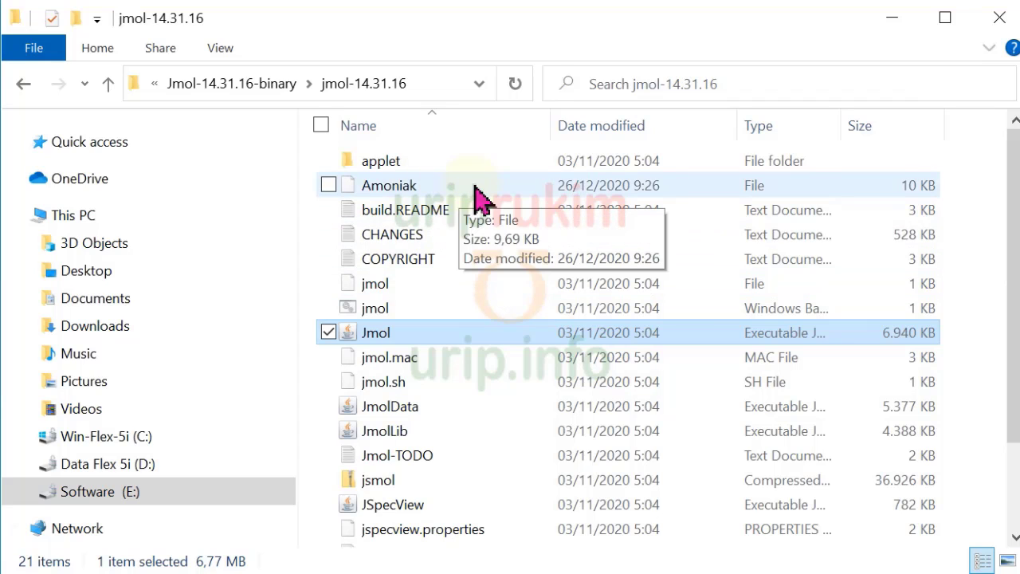
double_click(594, 334)
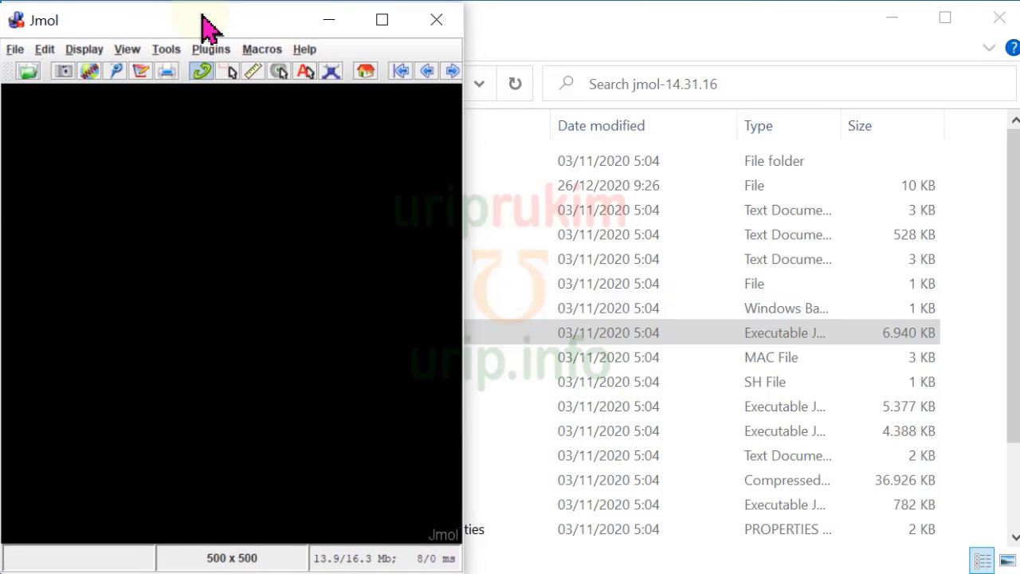
Open the saved Amoniak file in Jmol and inspect the restored molecule with its colored faces.
click(29, 71)
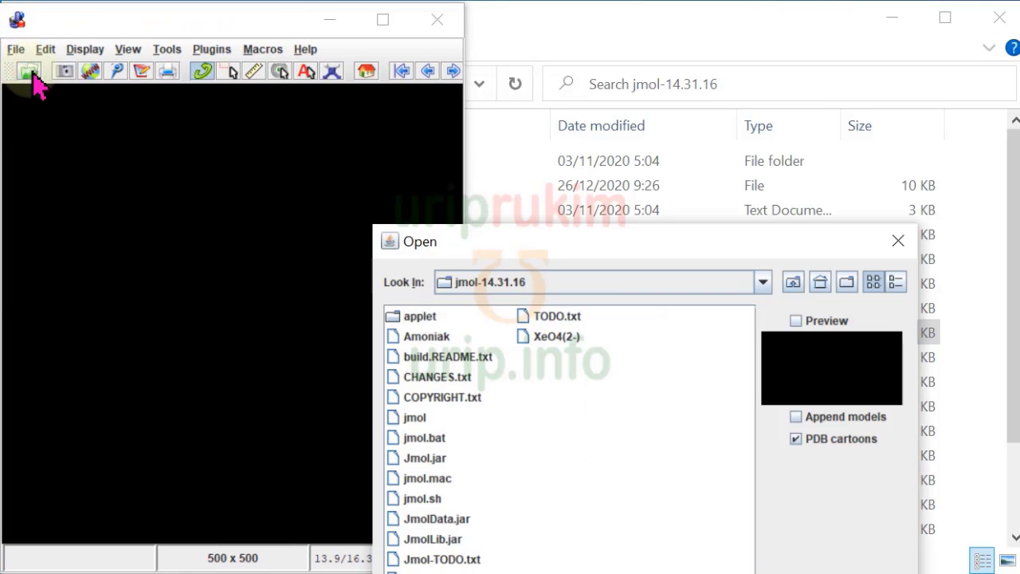
click(426, 336)
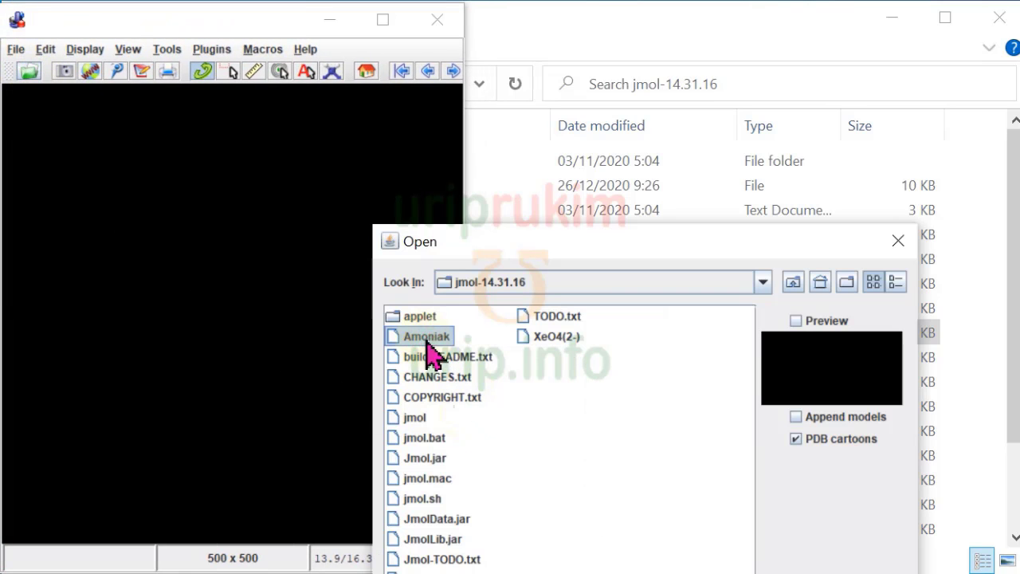
drag(574, 246, 569, 23)
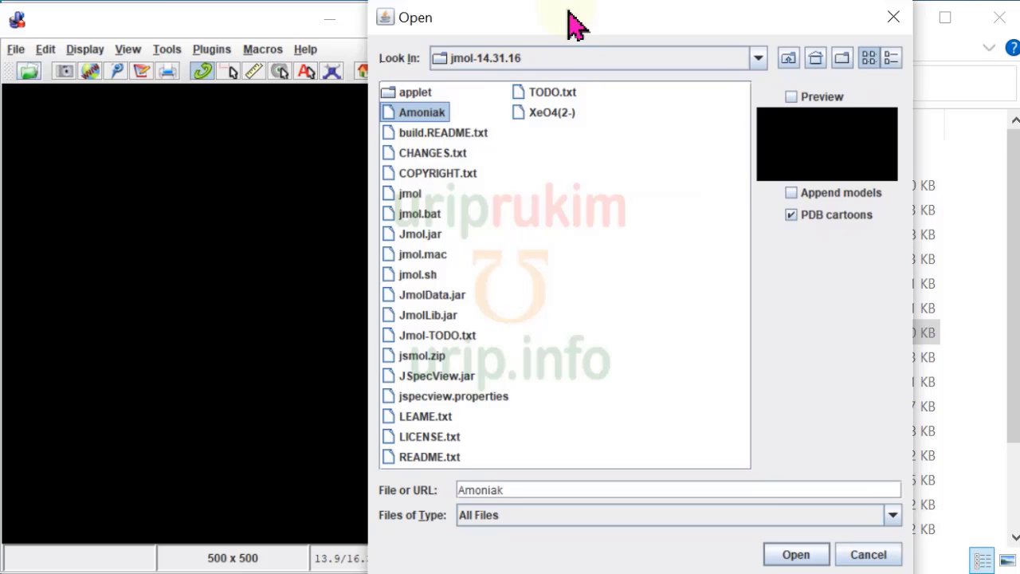
click(793, 558)
drag(312, 431, 342, 414)
drag(95, 310, 207, 369)
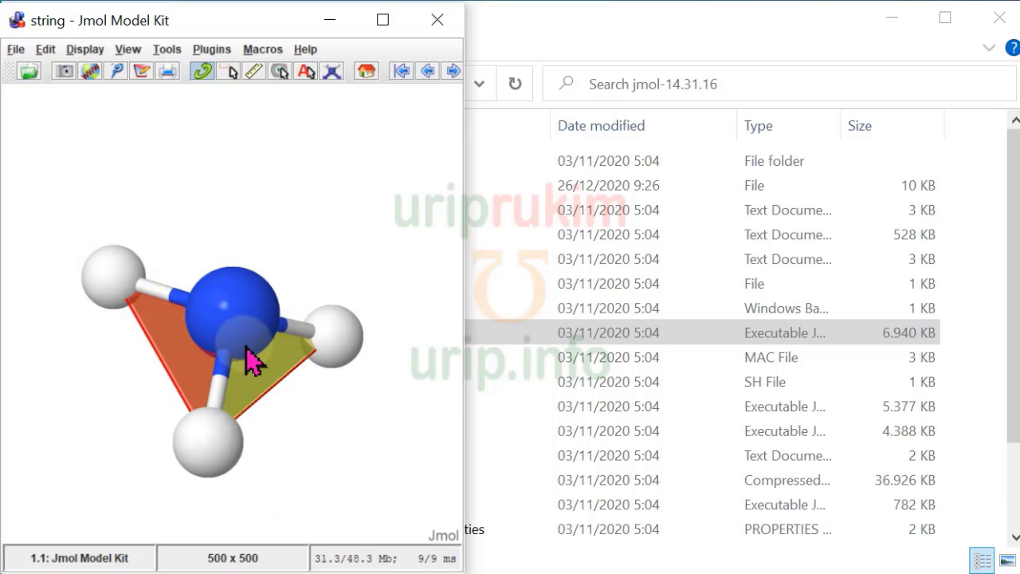
Open the script console, place it beside the molecule and run the command spacefill off.
click(16, 49)
click(40, 281)
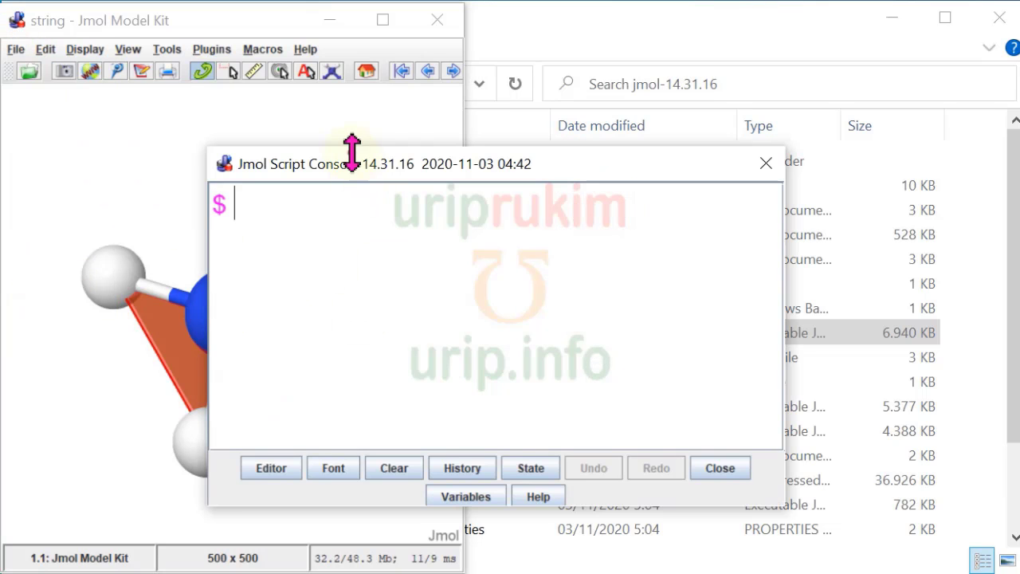
drag(326, 172, 565, 93)
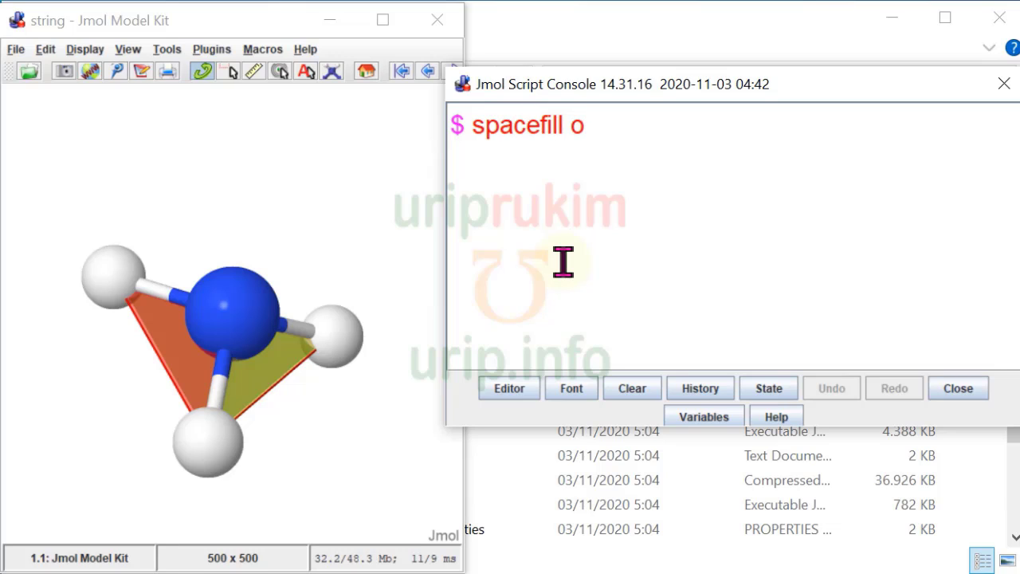
text(ff)
key(Return)
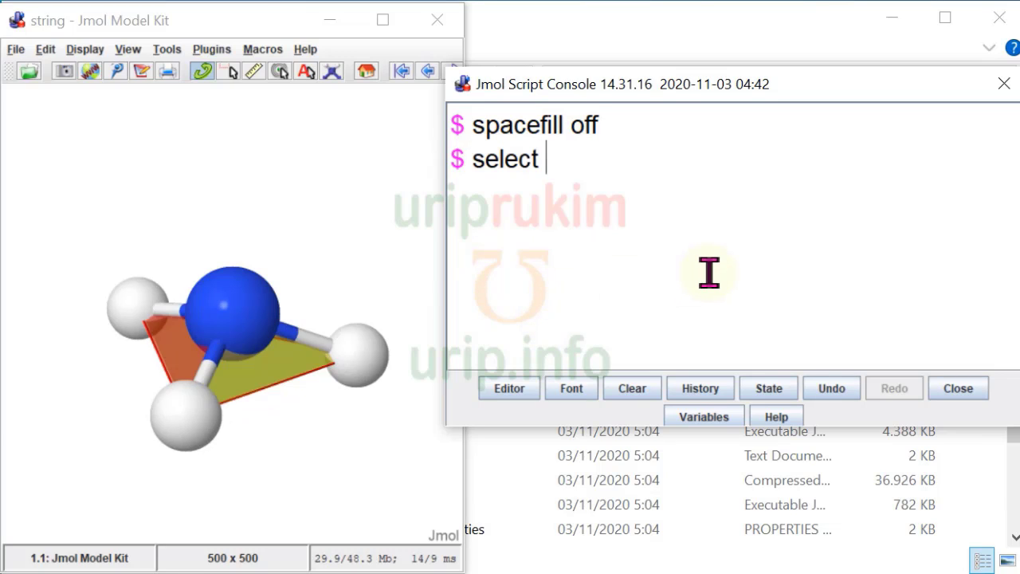
Select all atoms with select * and hide their spheres with spacefill off; so only the bonds and colored faces are drawn.
key(Return)
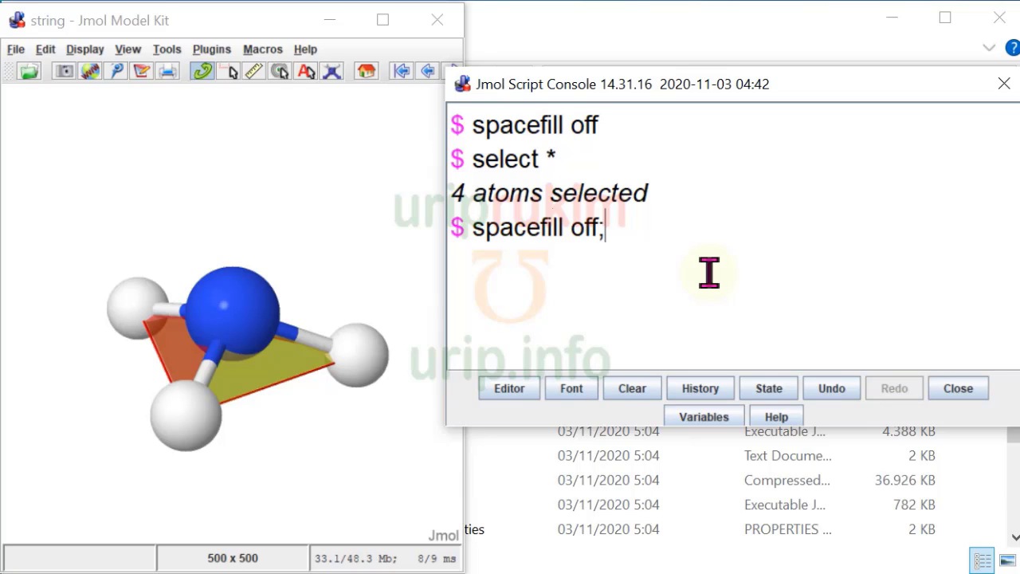
key(Return)
drag(268, 330, 141, 187)
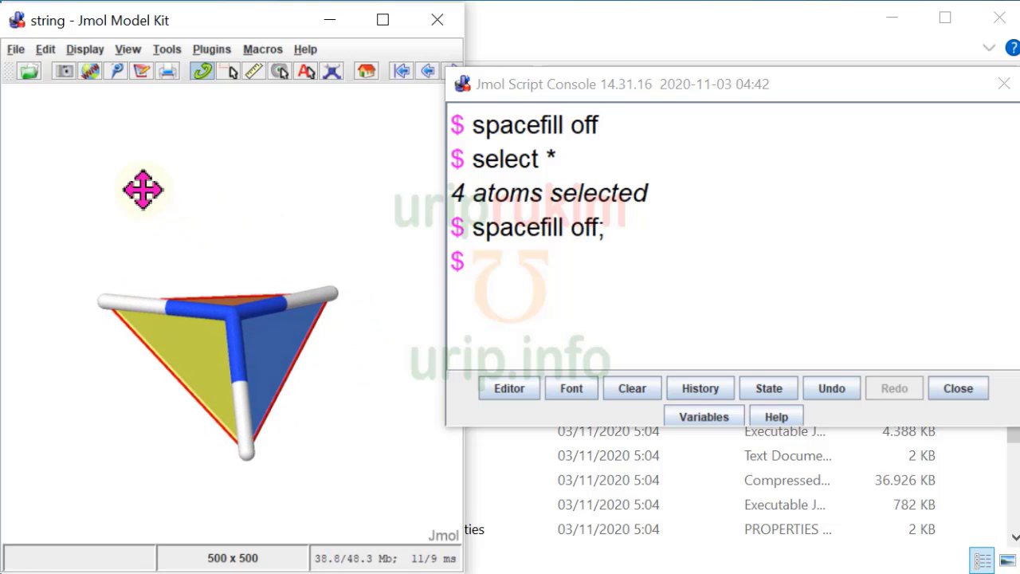
drag(353, 394, 250, 406)
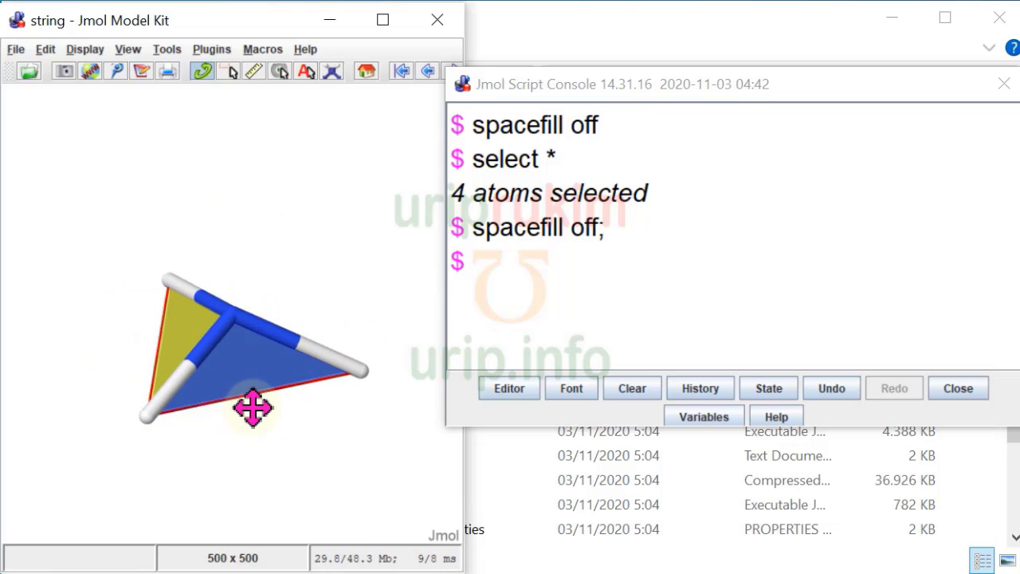
click(524, 265)
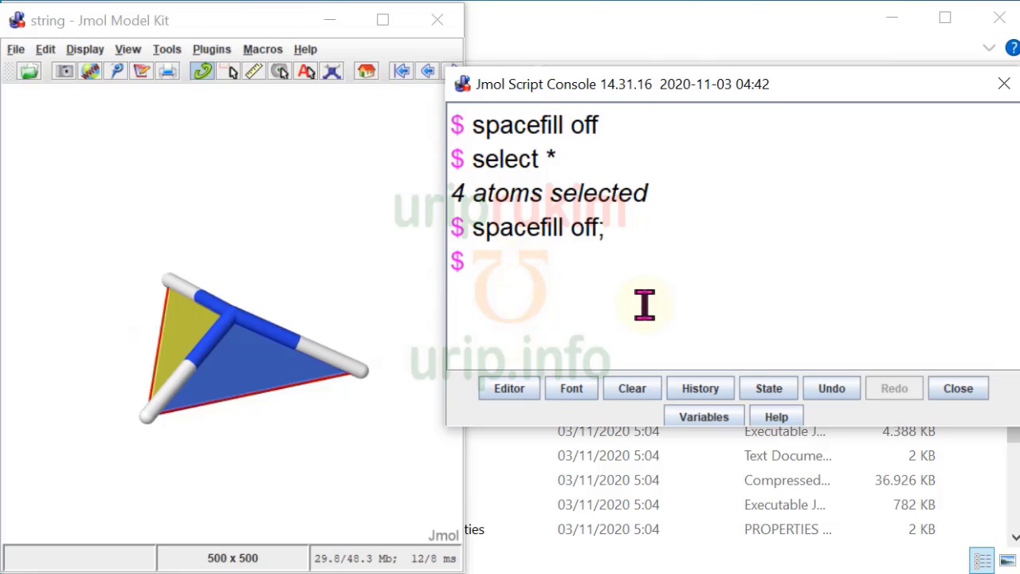
drag(325, 296, 348, 460)
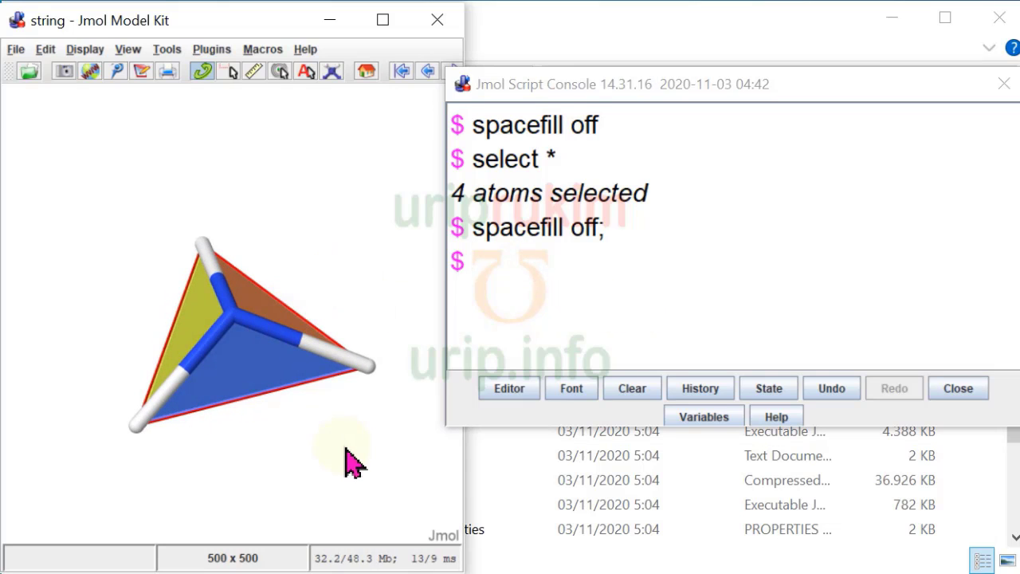